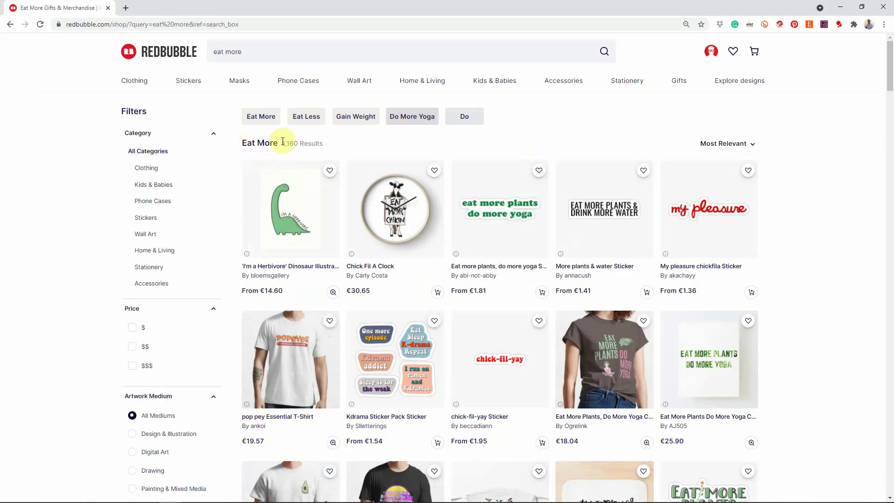
# - Switch to Photoshop and hide the white Background layer behind the EAT MORE FISH text
pyautogui.hotkey('alt', 'Tab')
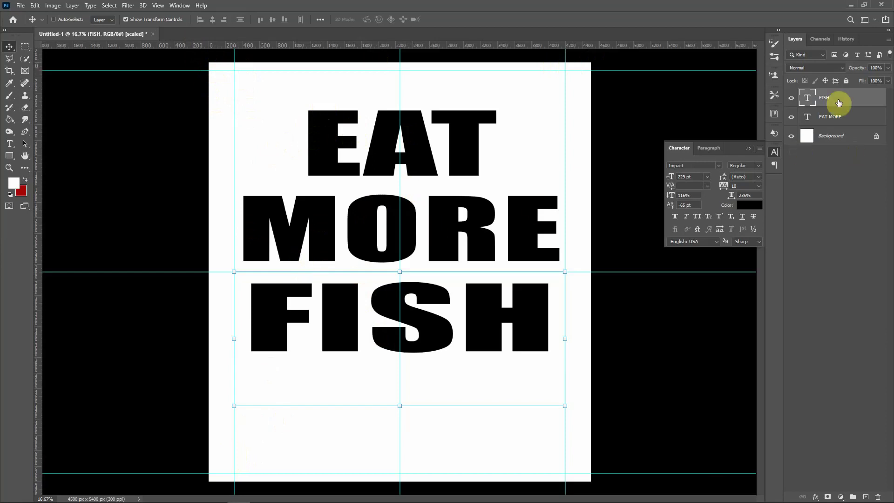
pyautogui.click(834, 122)
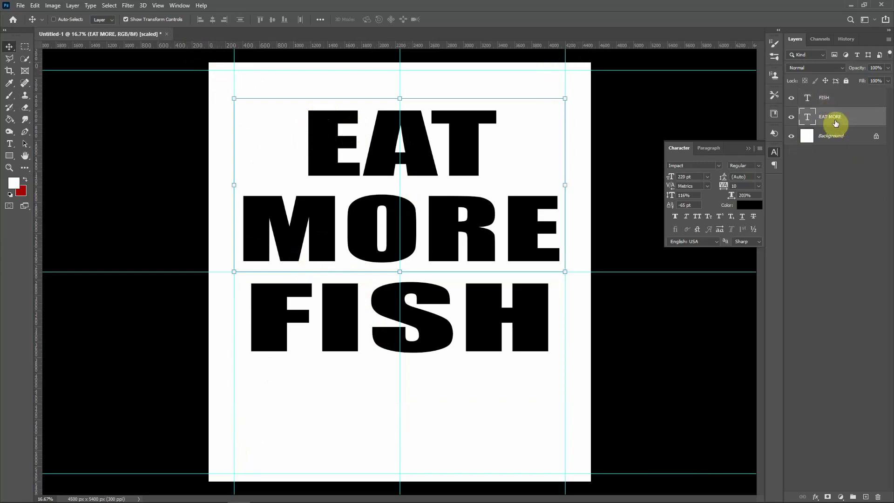
pyautogui.click(833, 99)
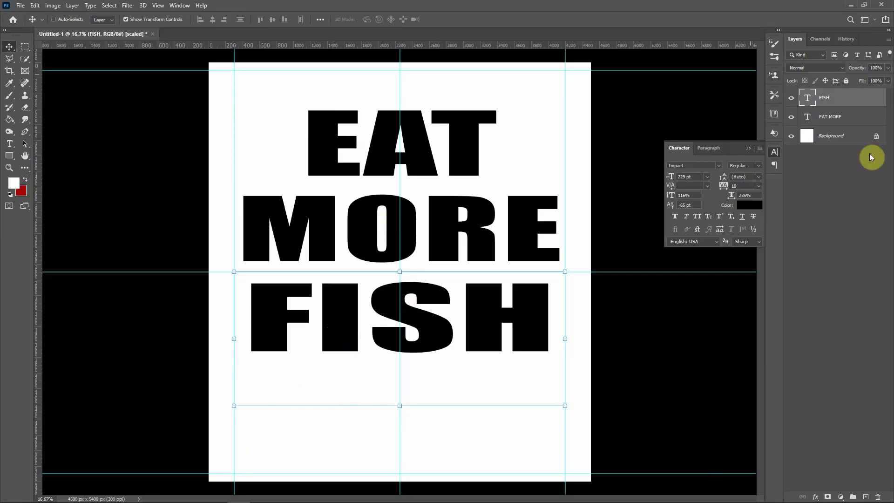
pyautogui.click(791, 136)
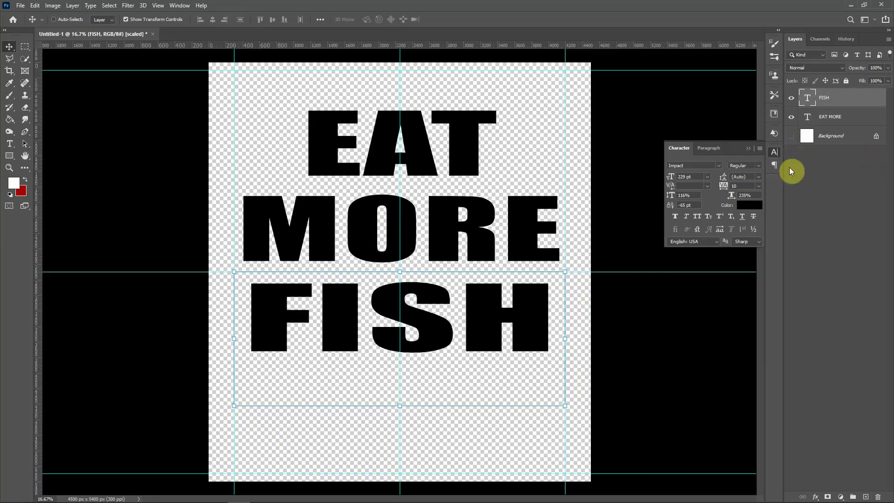
pyautogui.click(19, 8)
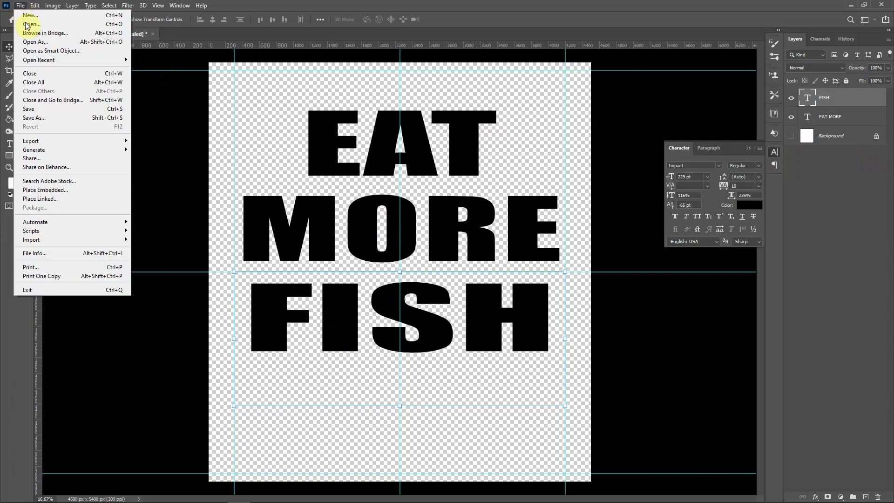
pyautogui.click(47, 118)
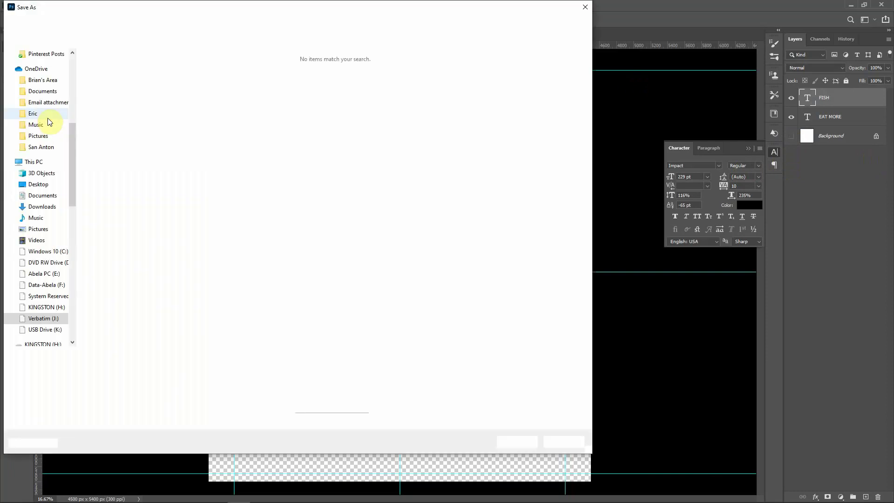
pyautogui.click(91, 368)
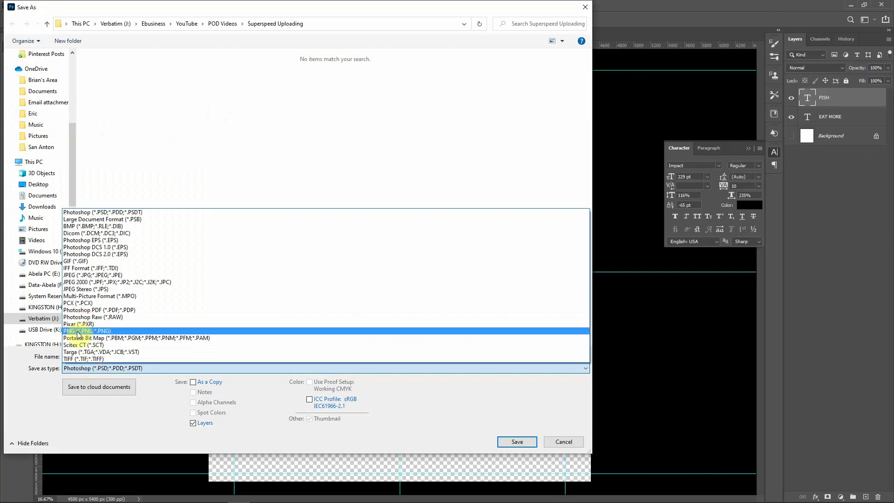
pyautogui.click(78, 331)
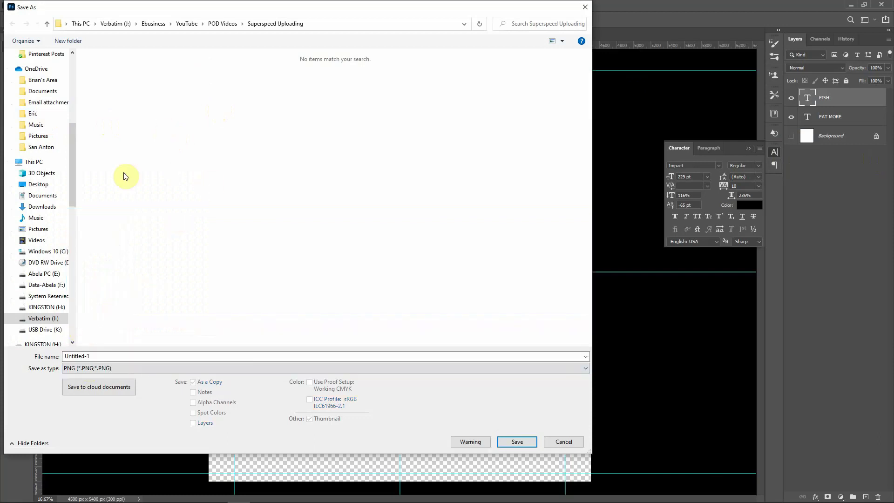
pyautogui.click(96, 358)
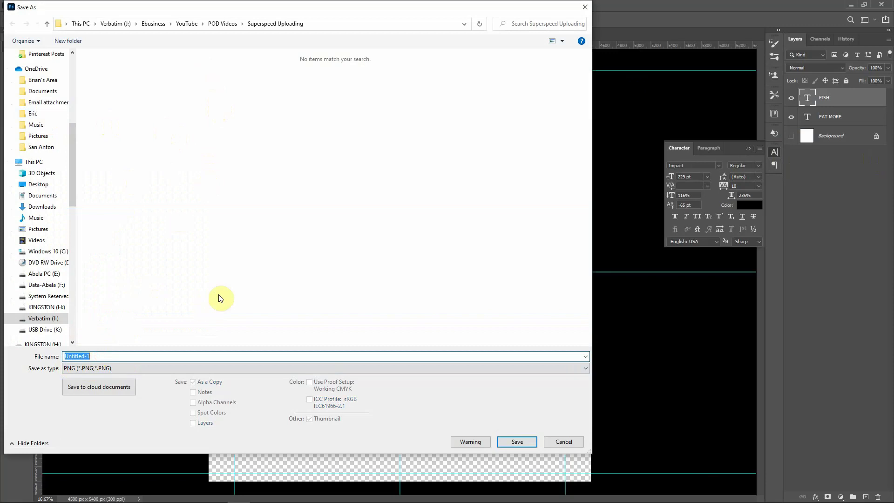
pyautogui.write('eat mor')
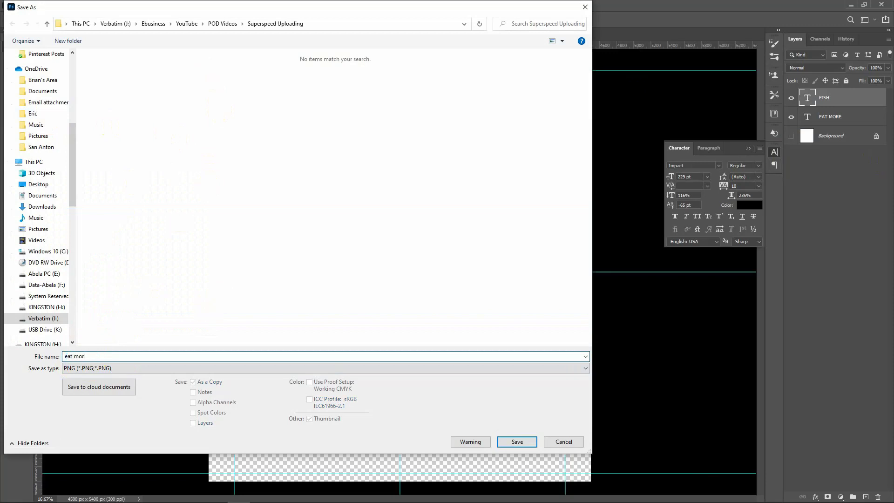
pyautogui.write('e fish')
pyautogui.press('Tab')
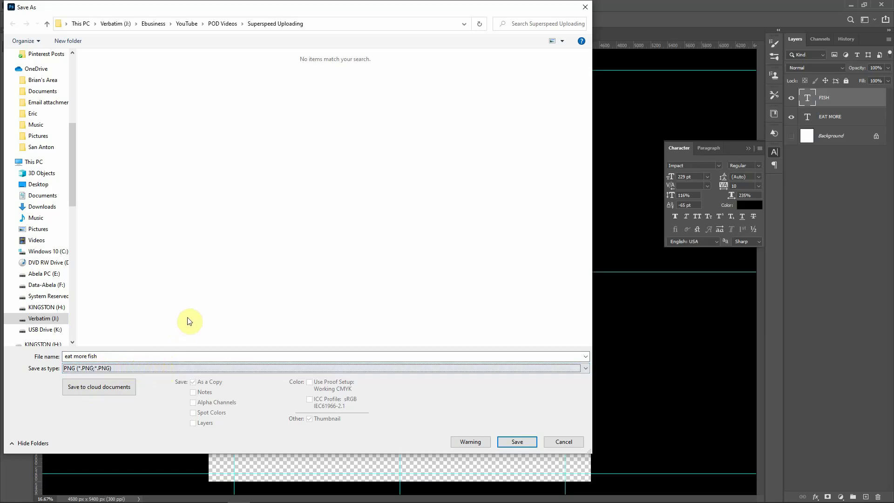
pyautogui.press('Down')
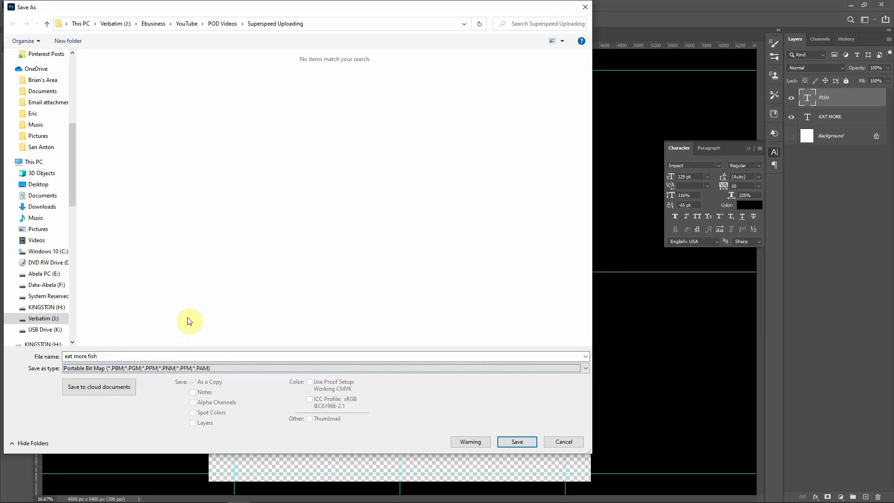
pyautogui.press('Home')
pyautogui.press('End')
pyautogui.press('Up')
pyautogui.press('p')
pyautogui.press('p')
pyautogui.press('p')
pyautogui.press('p')
pyautogui.press('p')
pyautogui.press('p')
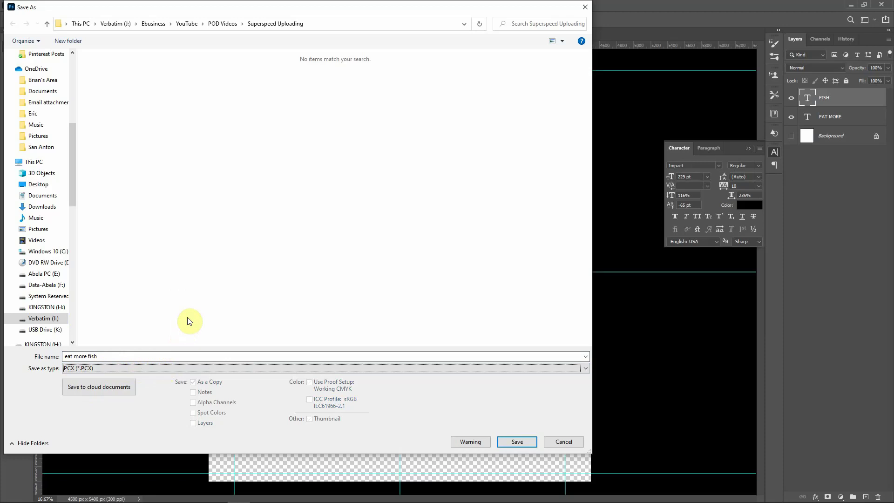
pyautogui.press('p')
pyautogui.press('p')
pyautogui.press('p')
pyautogui.press('p')
pyautogui.press('End')
pyautogui.press('p')
pyautogui.press('p')
pyautogui.press('p')
pyautogui.press('p')
pyautogui.press('p')
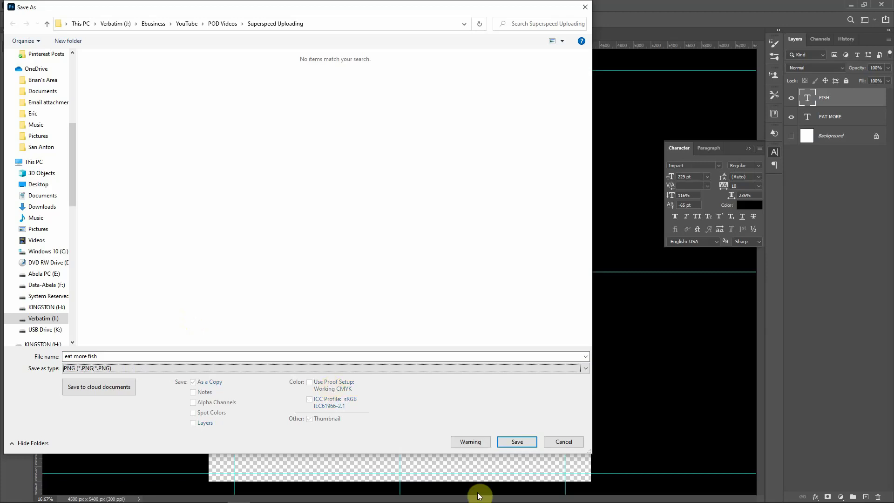
pyautogui.click(555, 443)
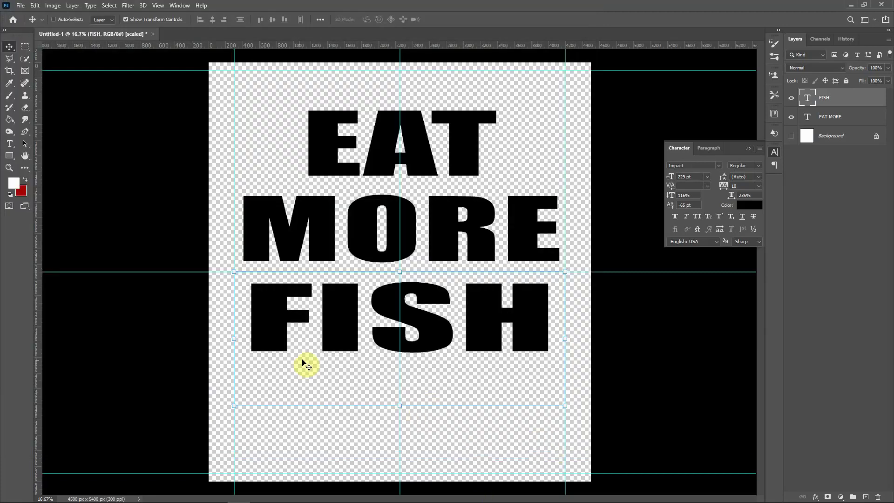
# - Start saving a copy of the design and choose PNG as the file format
pyautogui.click(21, 5)
pyautogui.click(46, 121)
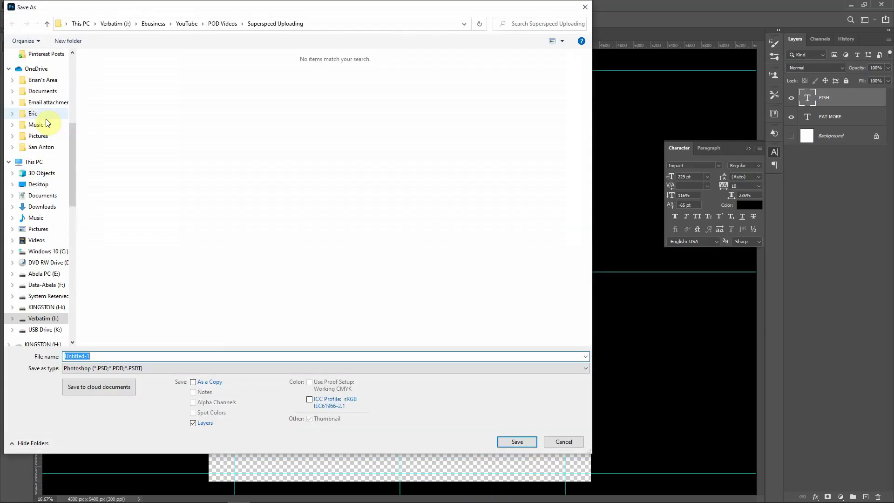
pyautogui.press('Tab')
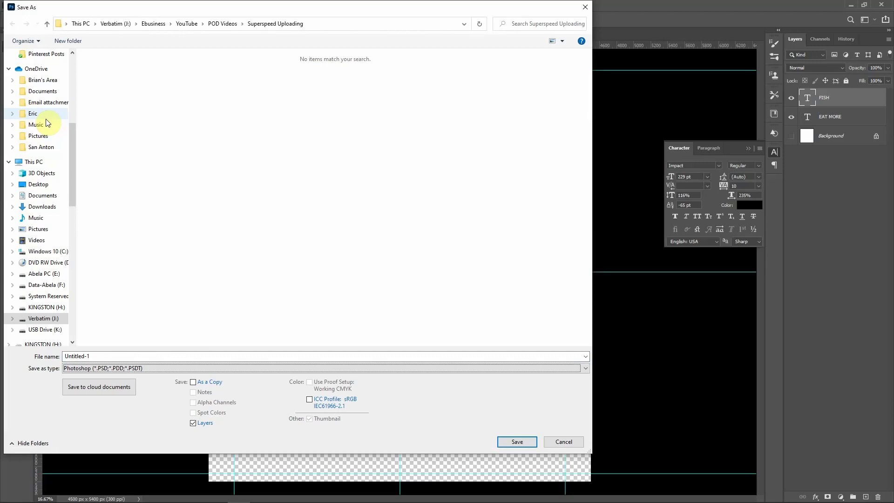
pyautogui.press('Down')
pyautogui.press('Down')
pyautogui.press('Down')
pyautogui.press('Down')
pyautogui.press('Down')
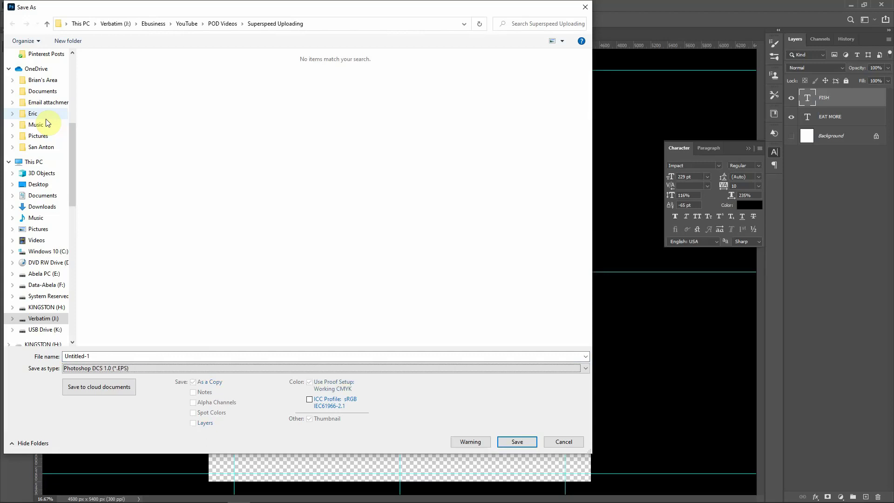
pyautogui.press('Down')
pyautogui.press('Down')
pyautogui.press('Down')
pyautogui.press('Down')
pyautogui.press('Down')
pyautogui.press('Down')
pyautogui.press('Down')
pyautogui.press('Down')
pyautogui.press('Down')
pyautogui.press('Down')
pyautogui.press('Tab')
pyautogui.press('Tab')
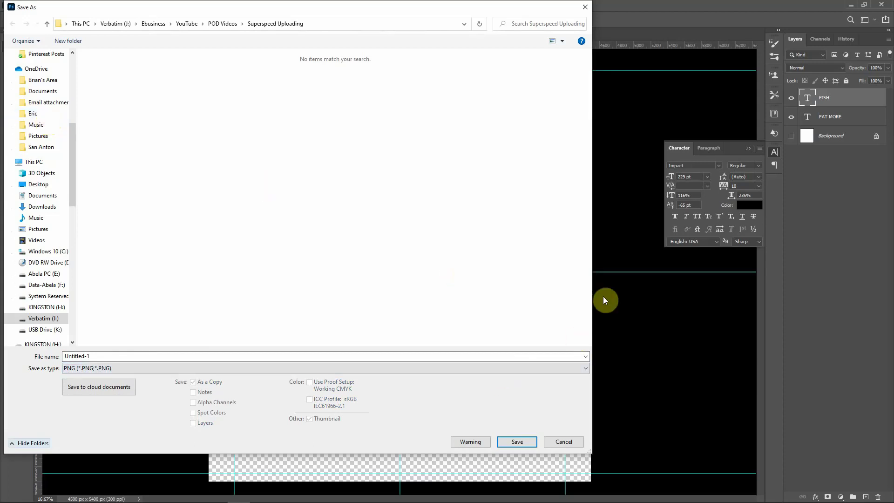
# - Name the file Eat More Fish, save it in the Superspeed Uploading folder and accept the PNG format options
pyautogui.click(100, 357)
pyautogui.write('Eat')
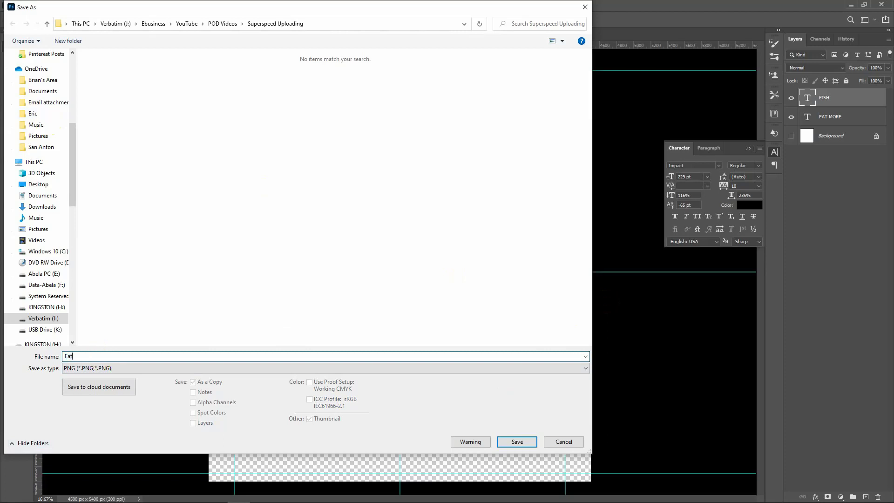
pyautogui.write(' More Fish')
pyautogui.press('Tab')
pyautogui.press('Tab')
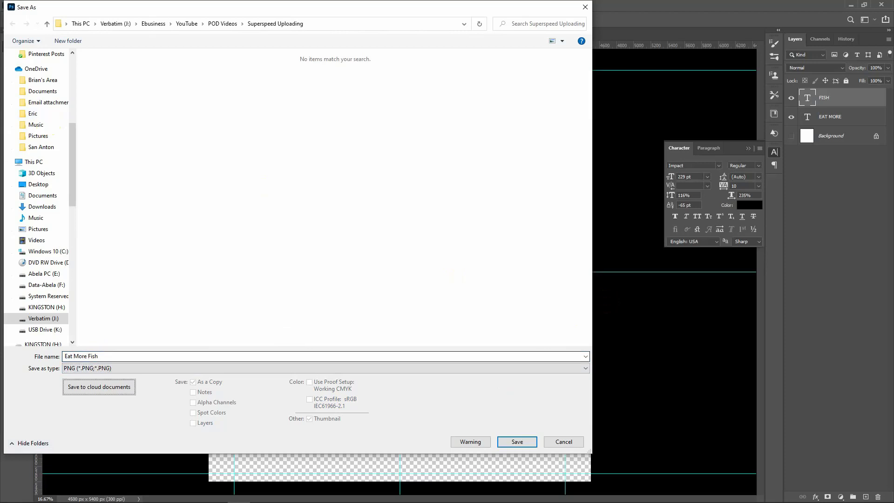
pyautogui.press('Tab')
pyautogui.press('Tab')
pyautogui.press('Tab')
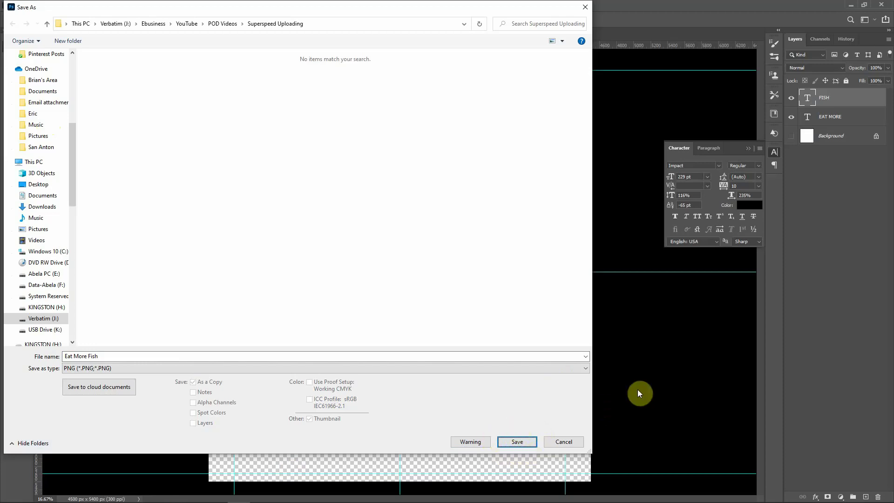
pyautogui.press('Return')
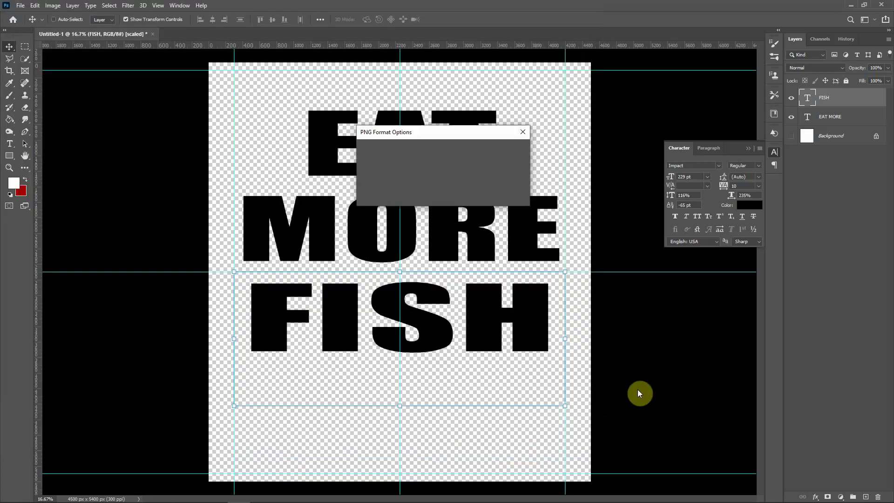
pyautogui.press('Return')
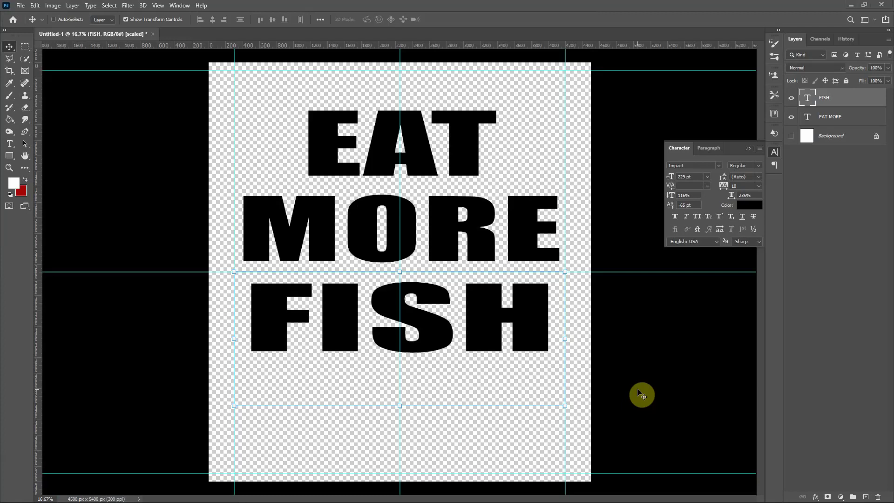
# - Switch to Chrome and close the Account Details and e-mail confirmation tabs, keeping the Redbubble Edit Your Work page
pyautogui.hotkey('alt', 'Tab')
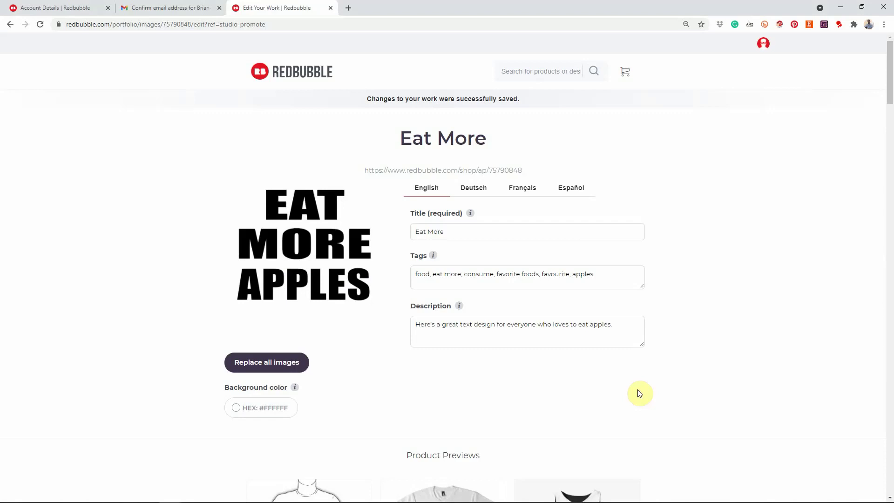
pyautogui.click(107, 8)
pyautogui.click(107, 9)
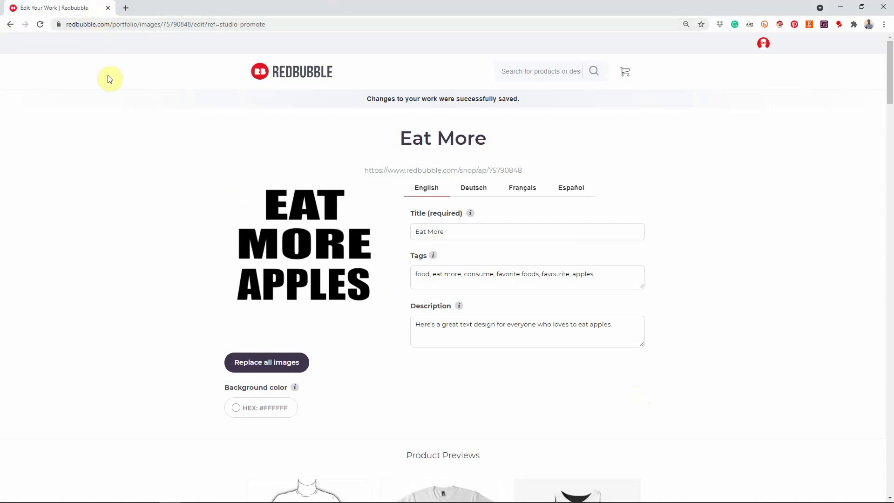
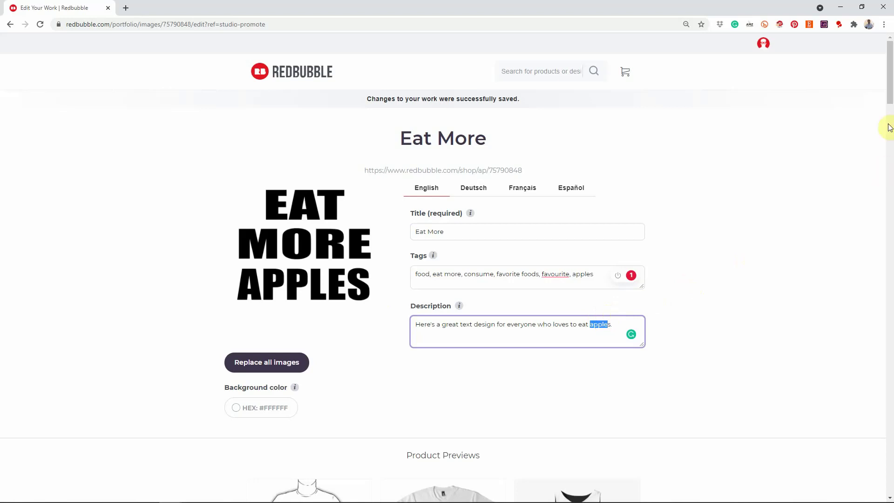
# - Save the Eat More work with the right-to-sell declaration accepted, and open the portfolio management page
pyautogui.scroll(-1, 892, 102)
pyautogui.moveTo(891, 103); pyautogui.dragTo(890, 183)
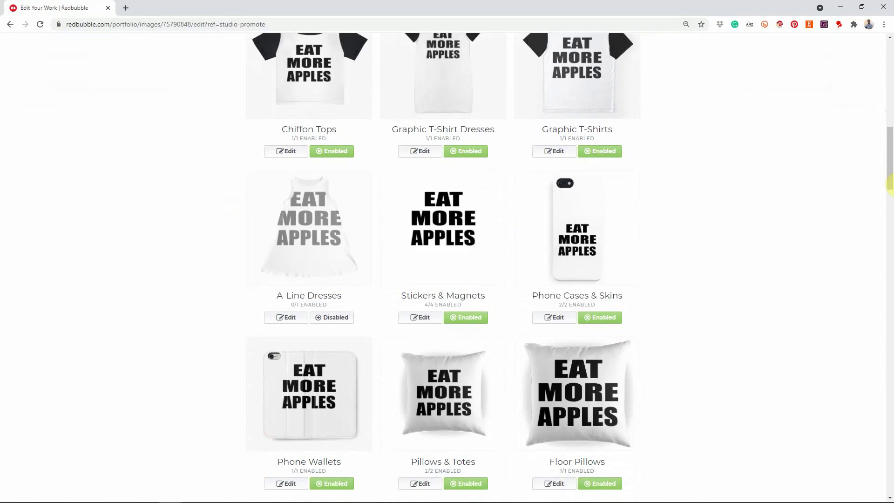
pyautogui.moveTo(889, 140); pyautogui.dragTo(890, 313)
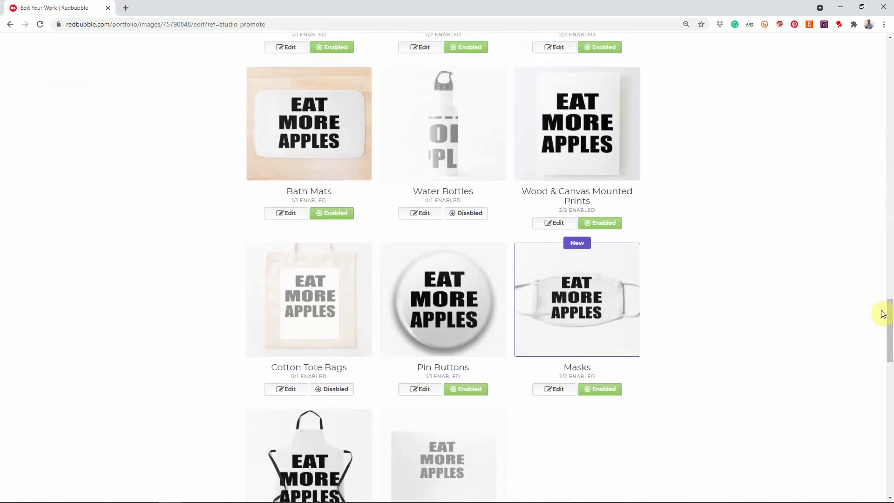
pyautogui.moveTo(889, 313); pyautogui.dragTo(889, 374)
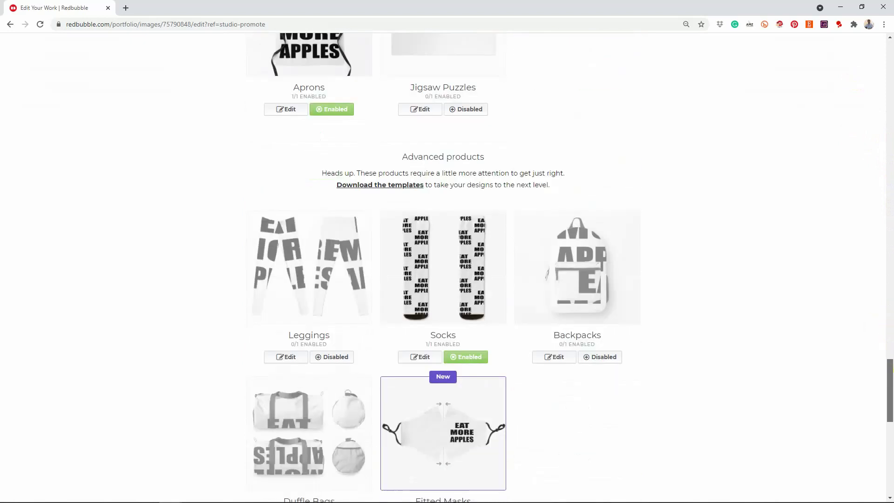
pyautogui.scroll(-8, 779, 349)
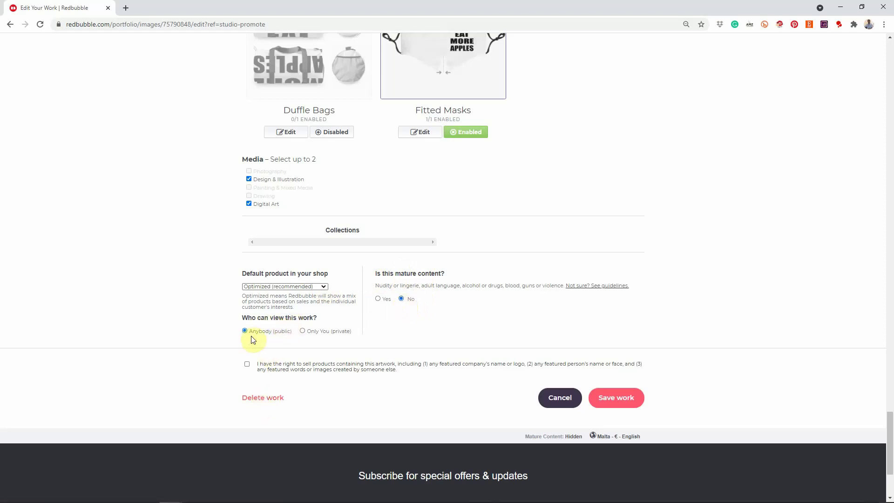
pyautogui.click(248, 365)
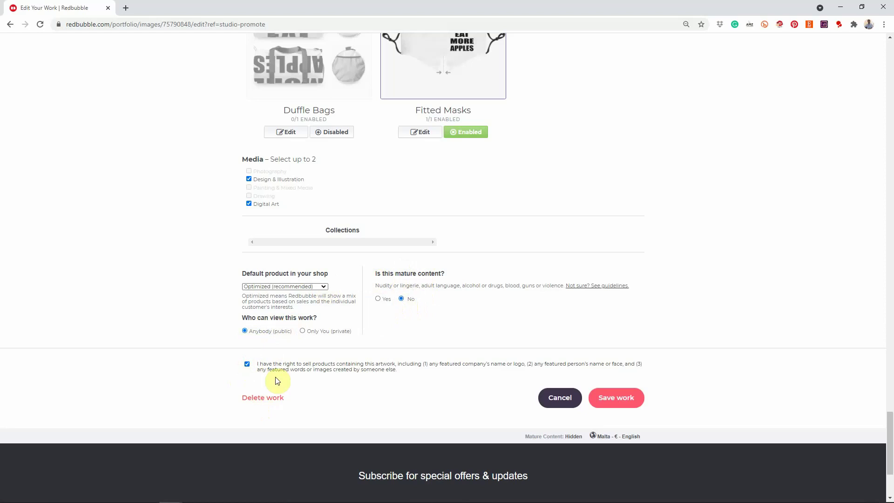
pyautogui.click(616, 403)
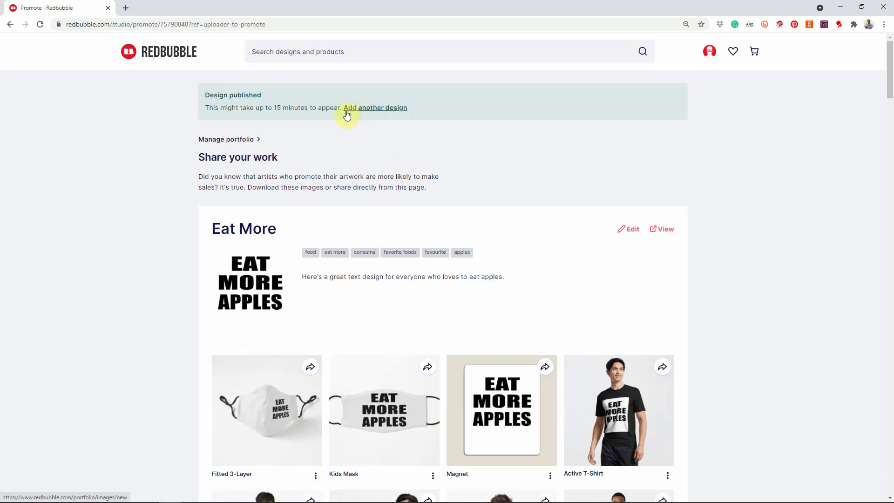
pyautogui.click(232, 140)
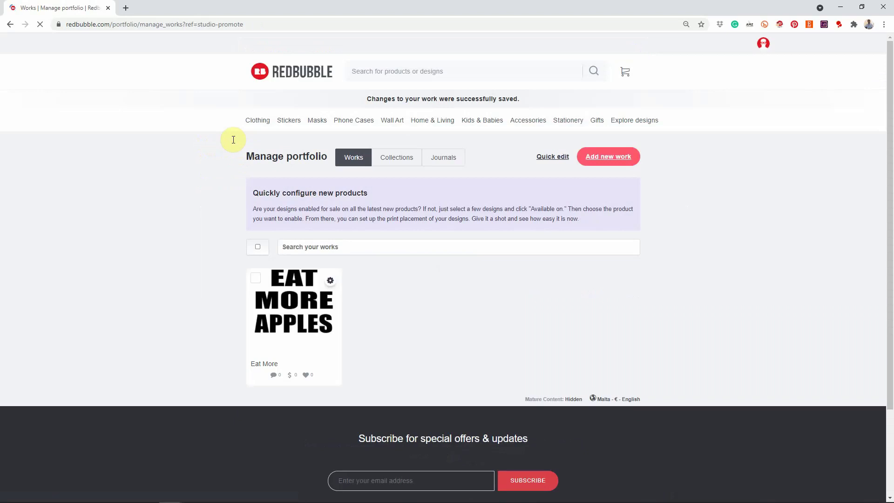
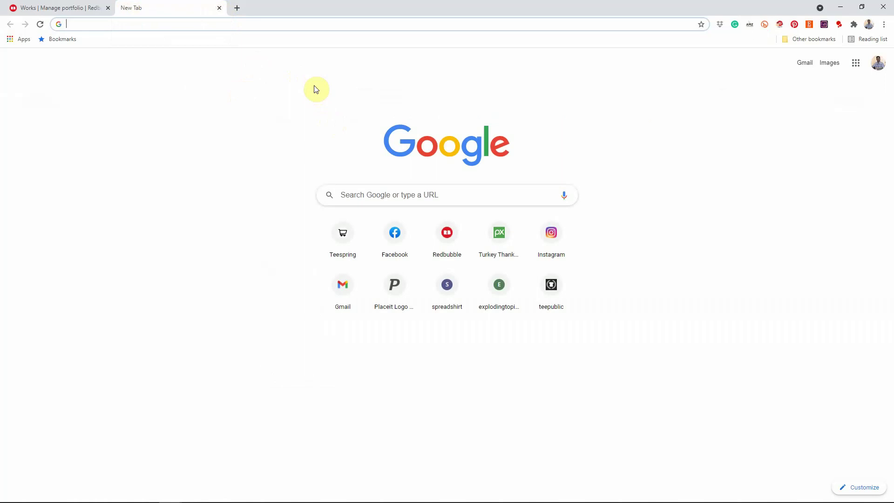
# - Close the blank browser tab, open a new one beside the Redbubble portfolio page and close it again
pyautogui.hotkey('ctrl', 'w')
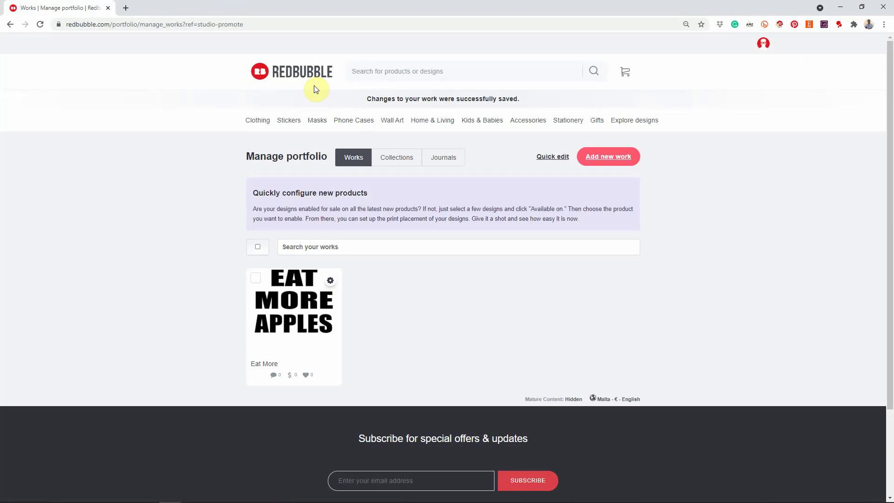
pyautogui.hotkey('ctrl', 't')
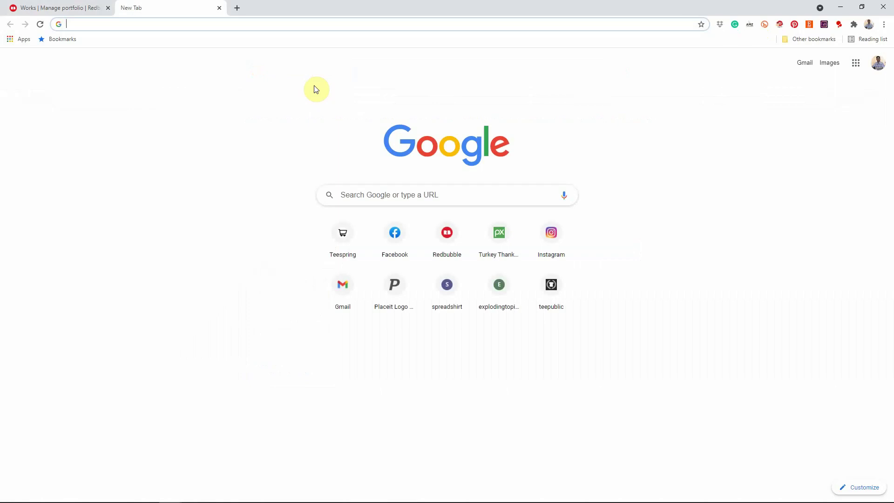
pyautogui.hotkey('ctrl', 'w')
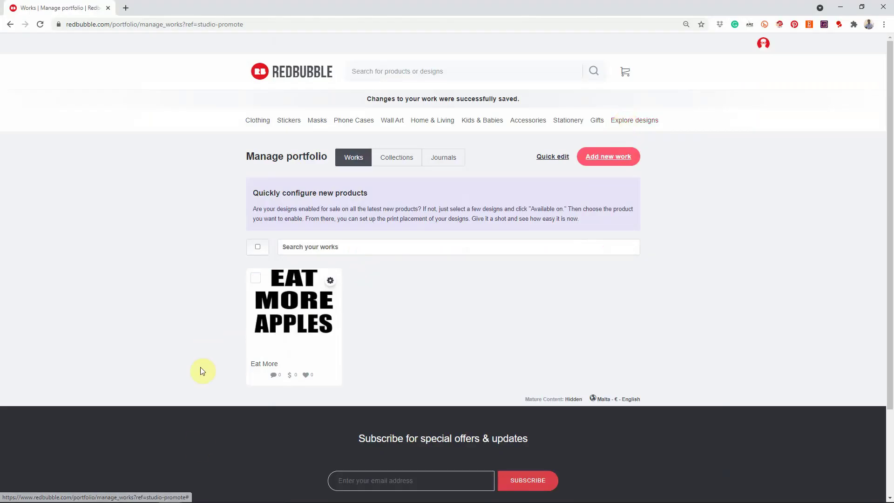
pyautogui.moveTo(215, 498)
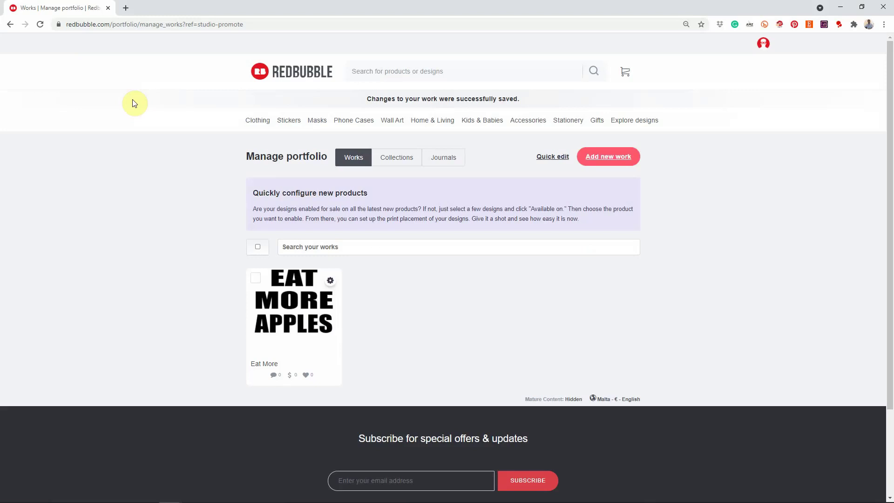
# - Open a blank browser tab and switch back and forth between it and the Redbubble portfolio page
pyautogui.hotkey('ctrl', 't')
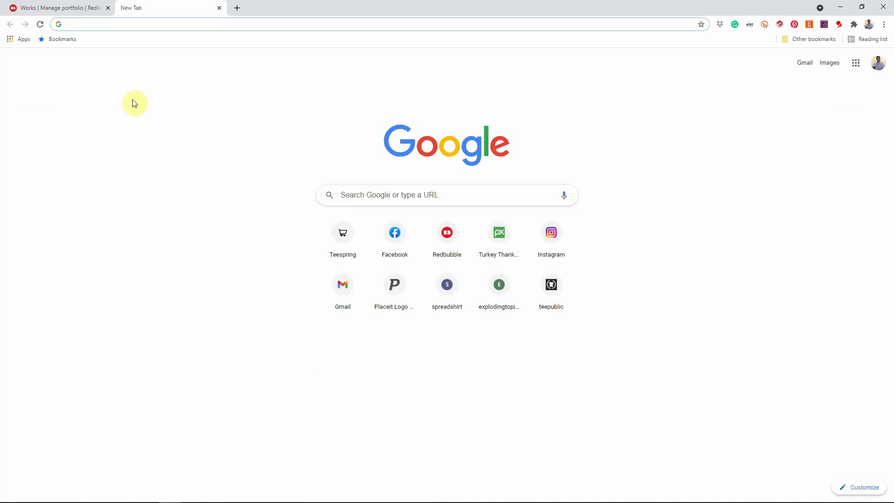
pyautogui.hotkey('ctrl', 'shift', 'Tab')
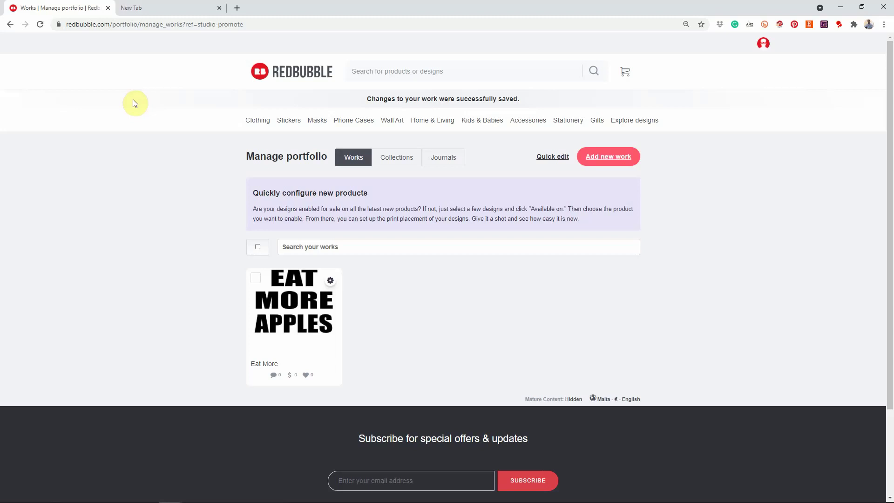
pyautogui.hotkey('ctrl', 'Tab')
pyautogui.hotkey('ctrl', 'Tab')
pyautogui.hotkey('ctrl', 'Tab')
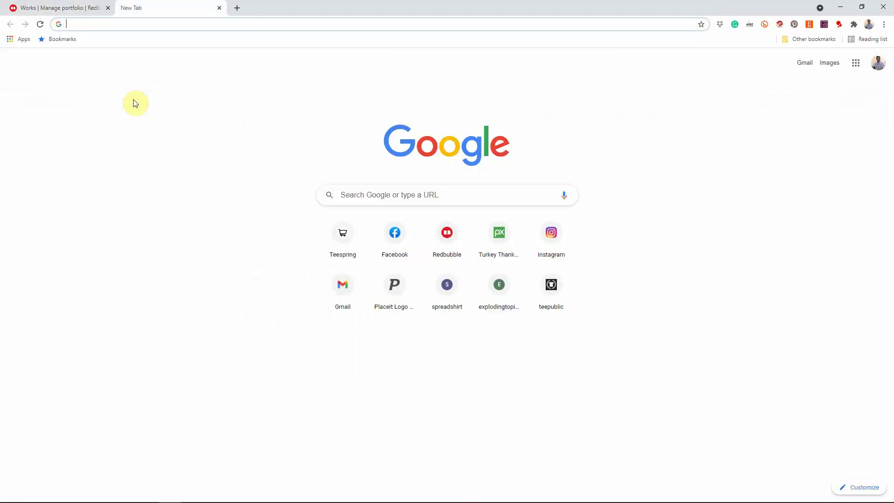
pyautogui.hotkey('ctrl', 'Tab')
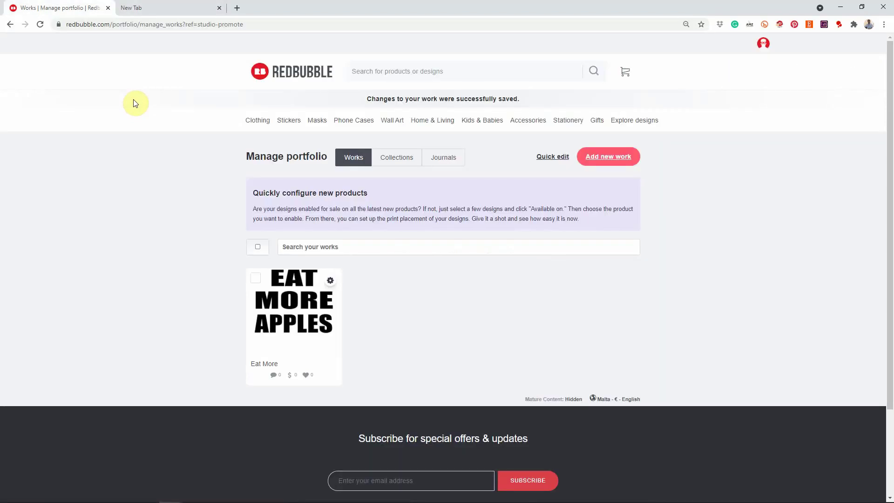
pyautogui.hotkey('ctrl', 'Tab')
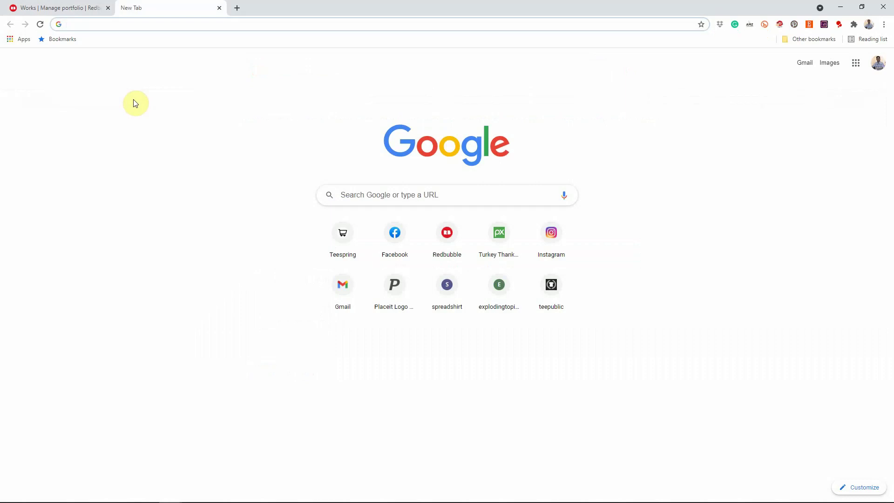
pyautogui.hotkey('ctrl', 'Tab')
pyautogui.hotkey('ctrl', 'Tab')
# - Open a second blank browser tab and cycle forward through all the open tabs
pyautogui.hotkey('ctrl', 't')
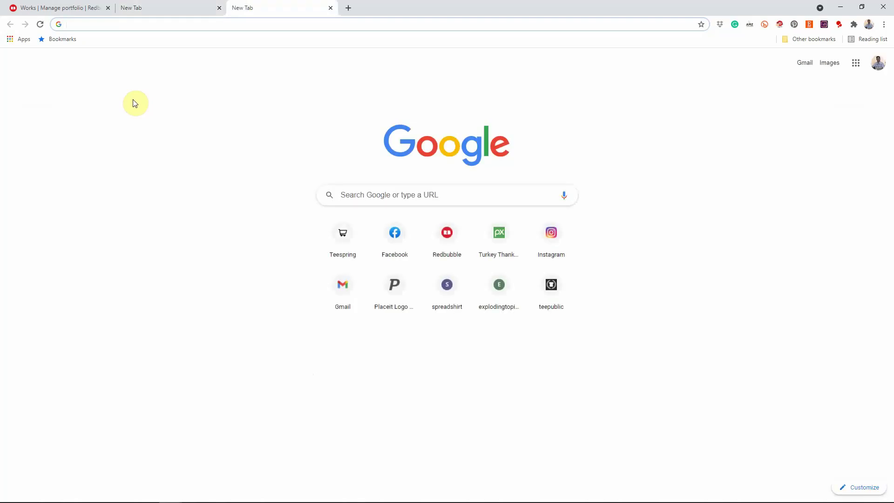
pyautogui.hotkey('ctrl', 'Tab')
pyautogui.hotkey('ctrl', 'Tab')
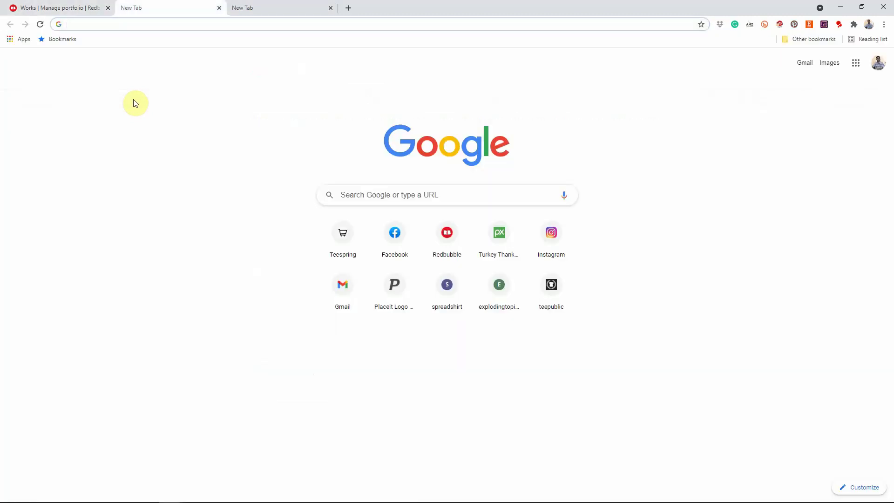
pyautogui.hotkey('ctrl', 'Tab')
pyautogui.hotkey('ctrl', 'Tab')
pyautogui.hotkey('ctrl', 'Tab')
pyautogui.hotkey('ctrl', 'Tab')
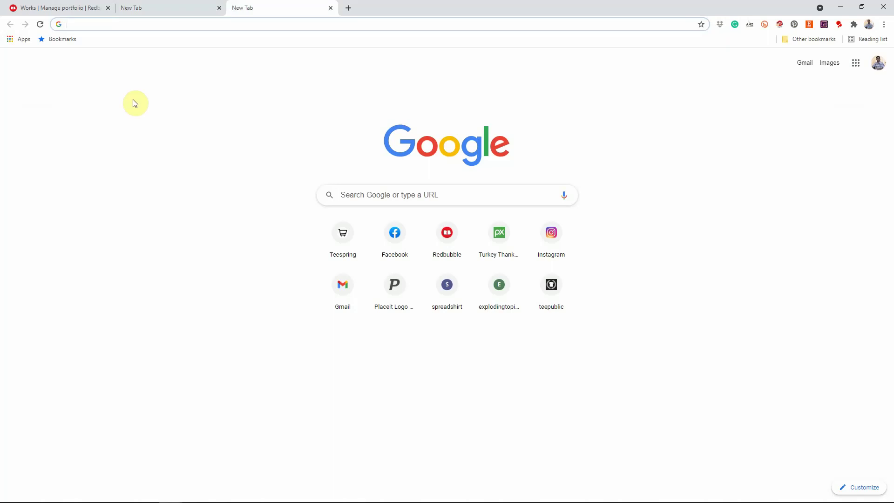
# - Cycle backward repeatedly through the portfolio page and the two blank browser tabs
pyautogui.hotkey('ctrl', 'shift', 'Tab')
pyautogui.hotkey('ctrl', 'shift', 'Tab')
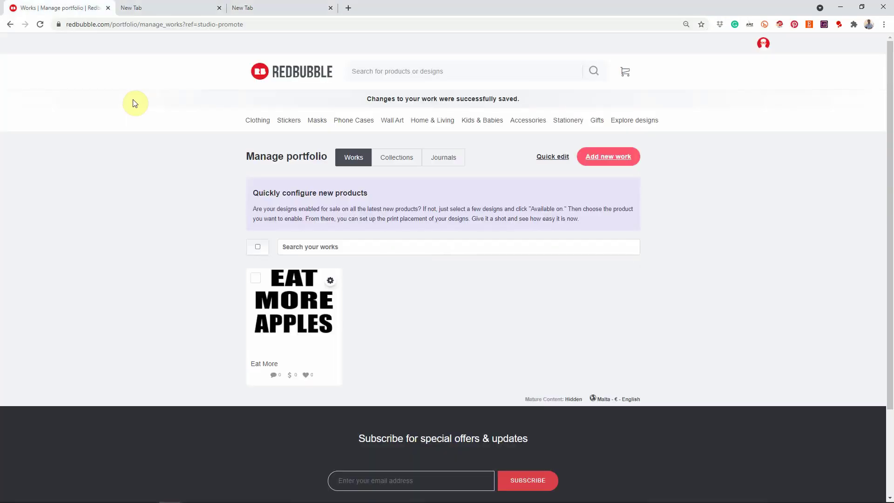
pyautogui.hotkey('ctrl', 'shift', 'Tab')
pyautogui.hotkey('ctrl', 'shift', 'Tab')
pyautogui.hotkey('ctrl', 'shift', 'Tab')
pyautogui.hotkey('ctrl', 'Tab')
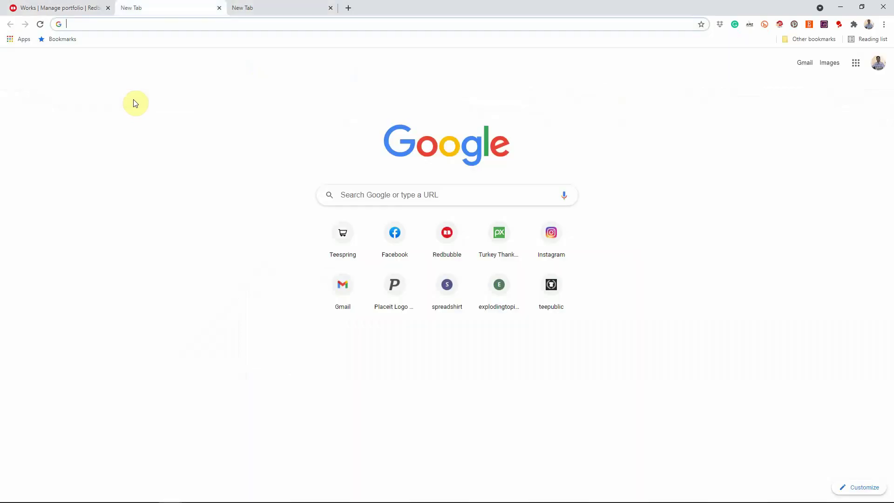
pyautogui.hotkey('ctrl', 'shift', 'Tab')
pyautogui.hotkey('ctrl', 'shift', 'Tab')
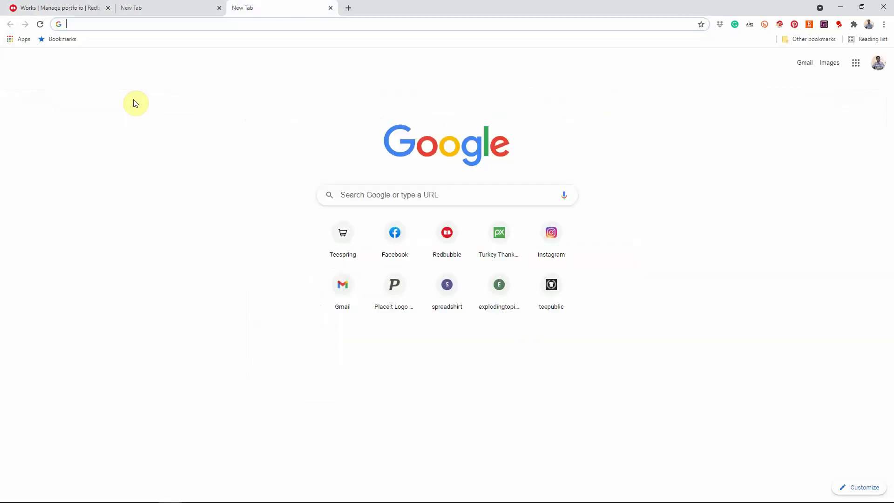
pyautogui.hotkey('ctrl', 'shift', 'Tab')
pyautogui.hotkey('ctrl', 'shift', 'Tab')
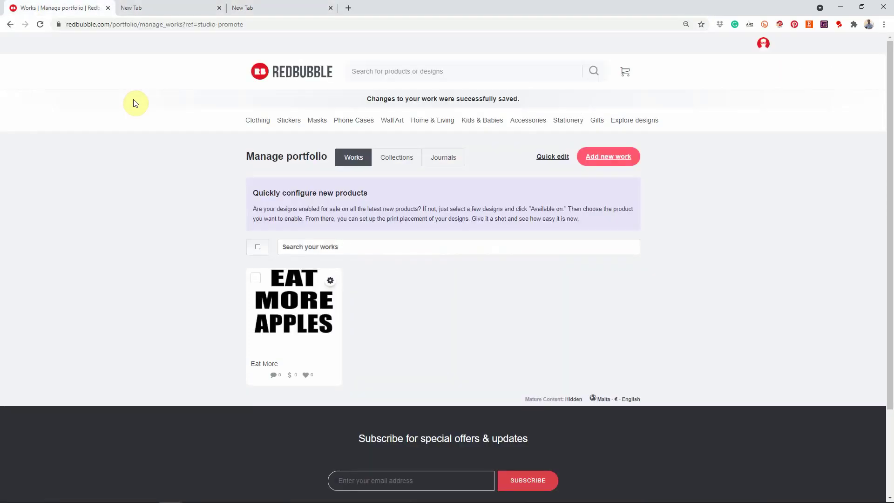
pyautogui.hotkey('ctrl', 'shift', 'Tab')
pyautogui.hotkey('ctrl', 'shift', 'Tab')
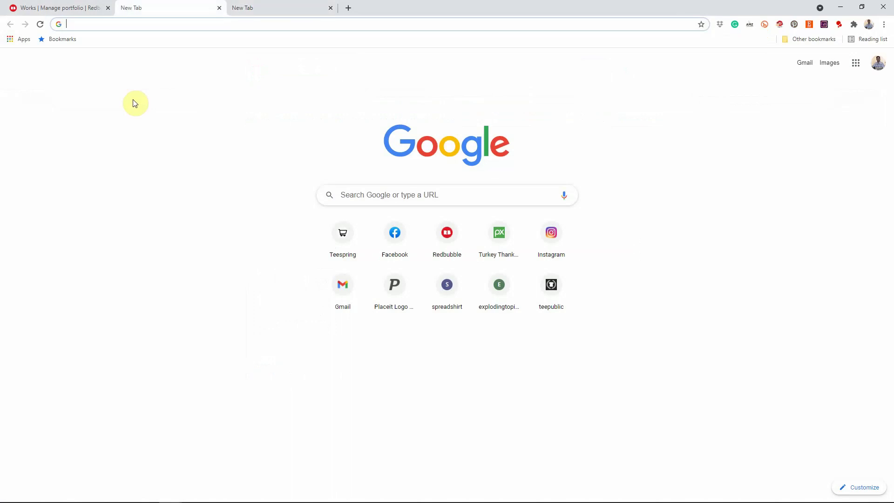
pyautogui.hotkey('ctrl', 'shift', 'Tab')
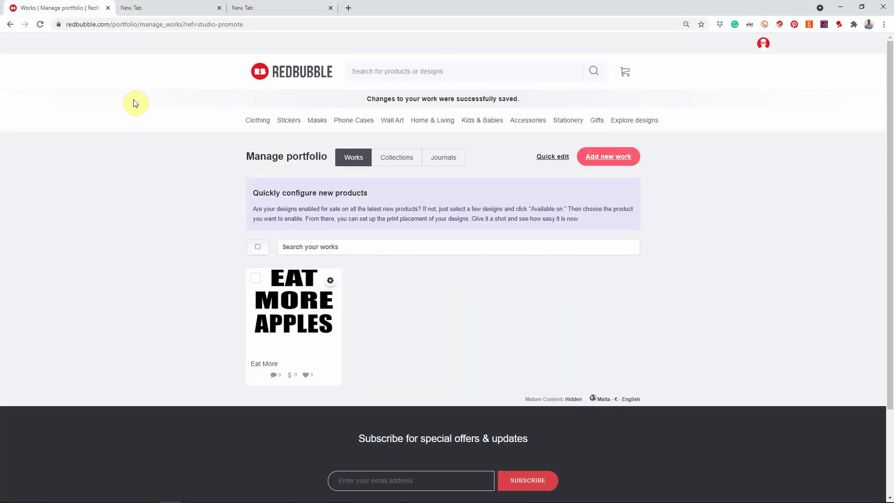
pyautogui.hotkey('ctrl', 'shift', 'Tab')
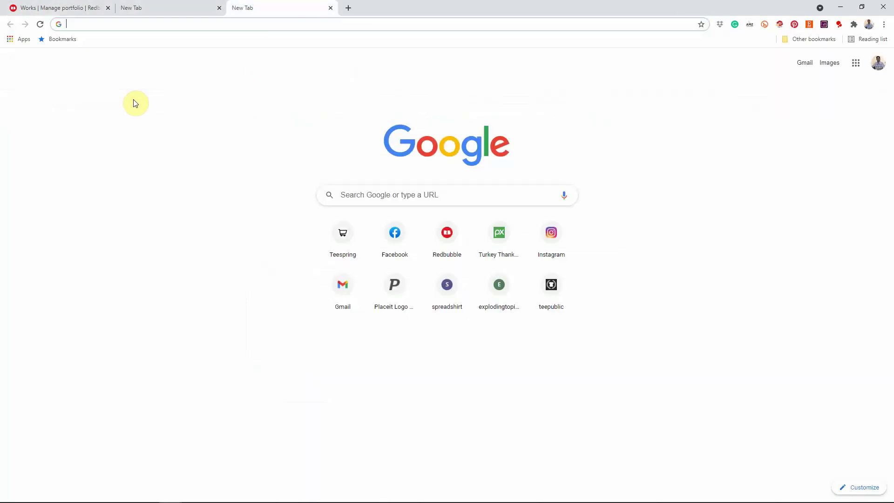
pyautogui.hotkey('ctrl', 'shift', 'Tab')
pyautogui.hotkey('ctrl', 'shift', 'Tab')
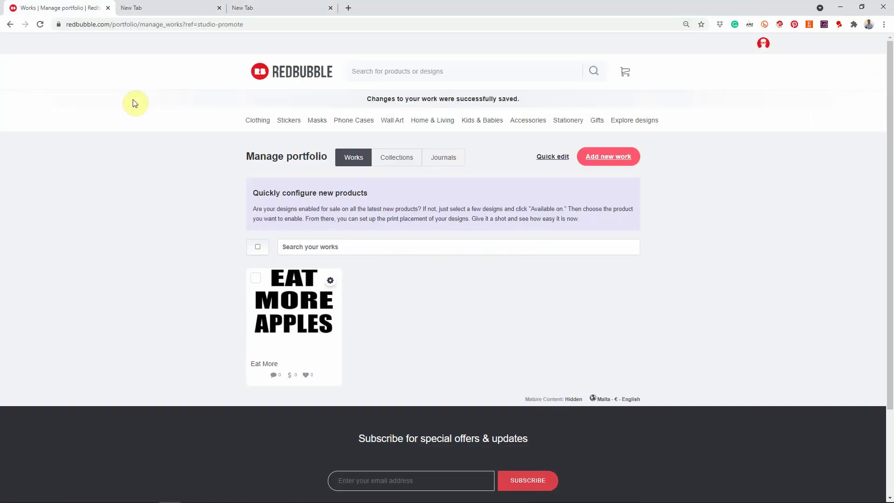
pyautogui.hotkey('ctrl', 'shift', 'Tab')
pyautogui.hotkey('ctrl', 'shift', 'Tab')
pyautogui.hotkey('ctrl', 'shift', 'Tab')
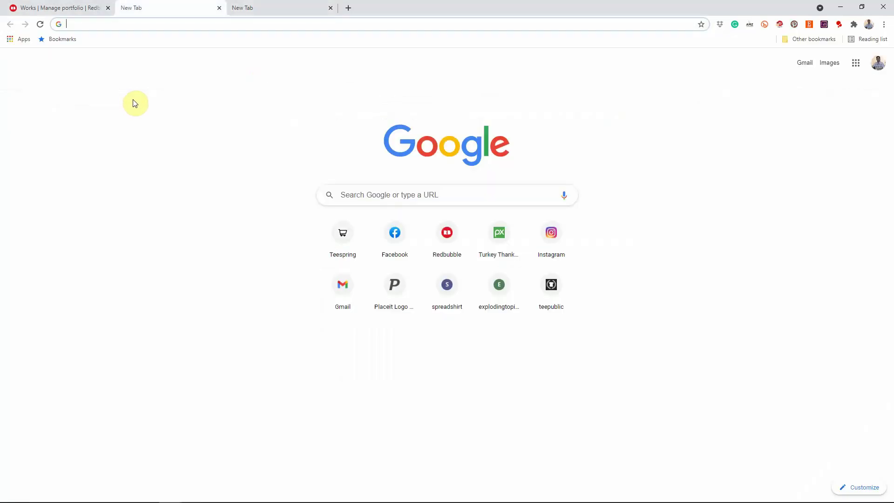
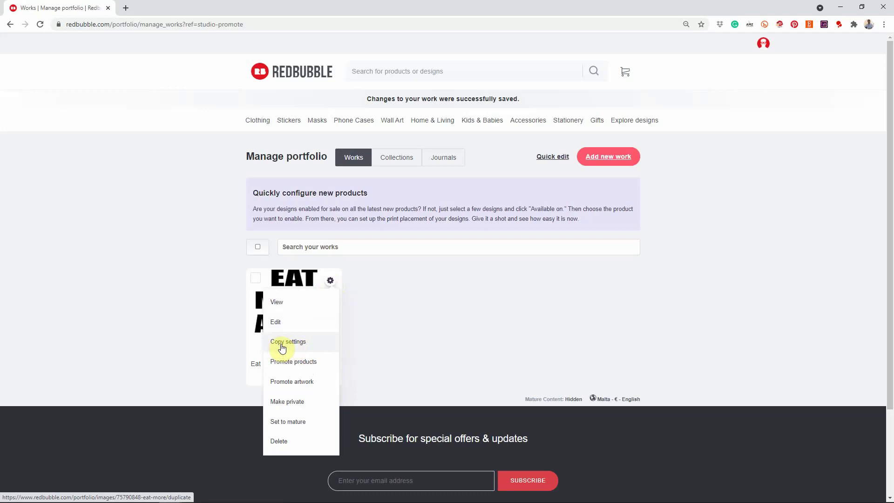
# - Open the Copy settings page of the Eat More work in ten new browser tabs, keeping the portfolio page open
pyautogui.rightClick(282, 347)
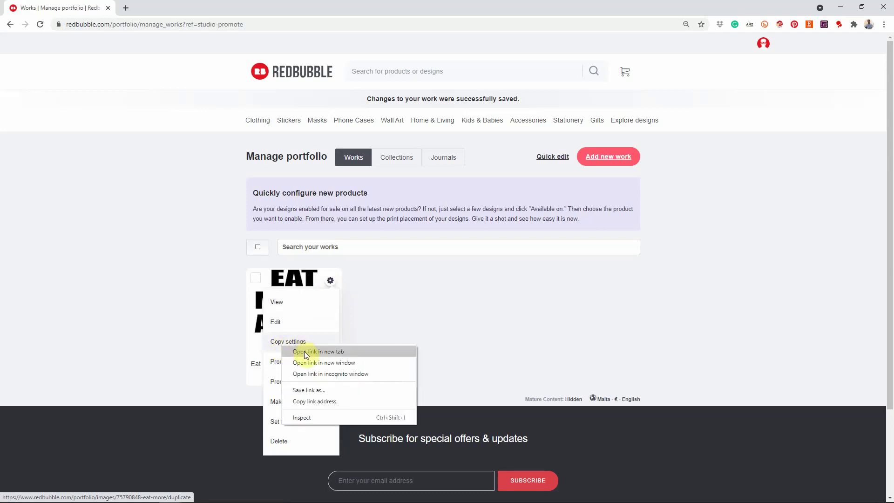
pyautogui.click(306, 353)
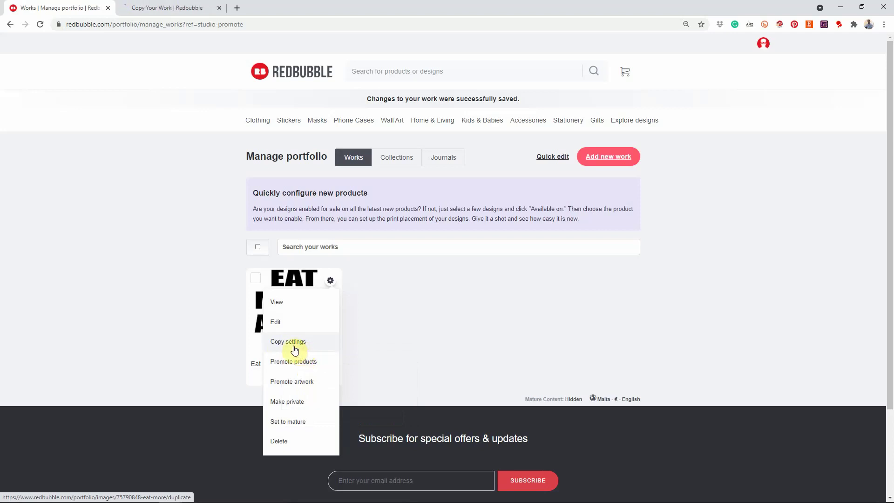
pyautogui.rightClick(294, 348)
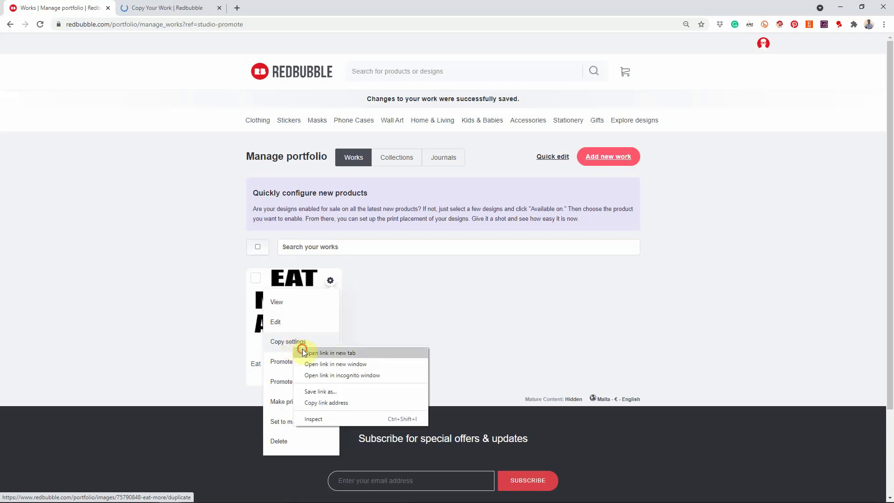
pyautogui.click(304, 352)
pyautogui.rightClick(298, 348)
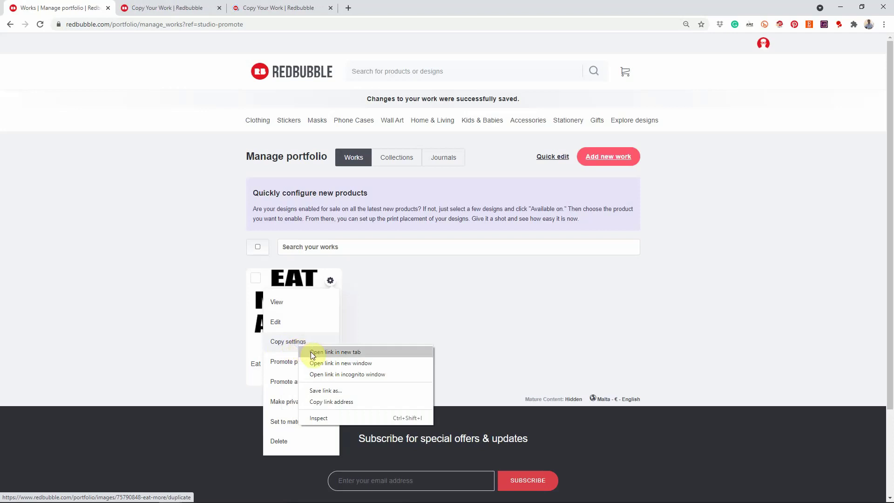
pyautogui.click(308, 352)
pyautogui.rightClick(301, 348)
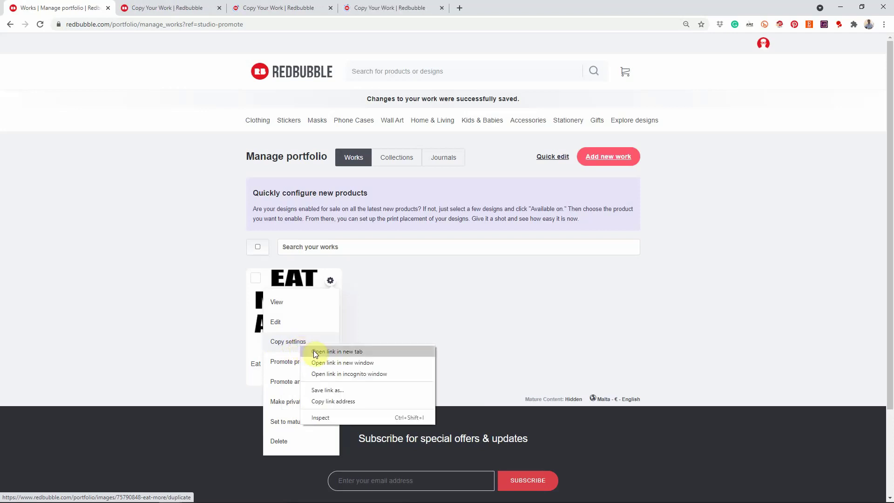
pyautogui.click(315, 352)
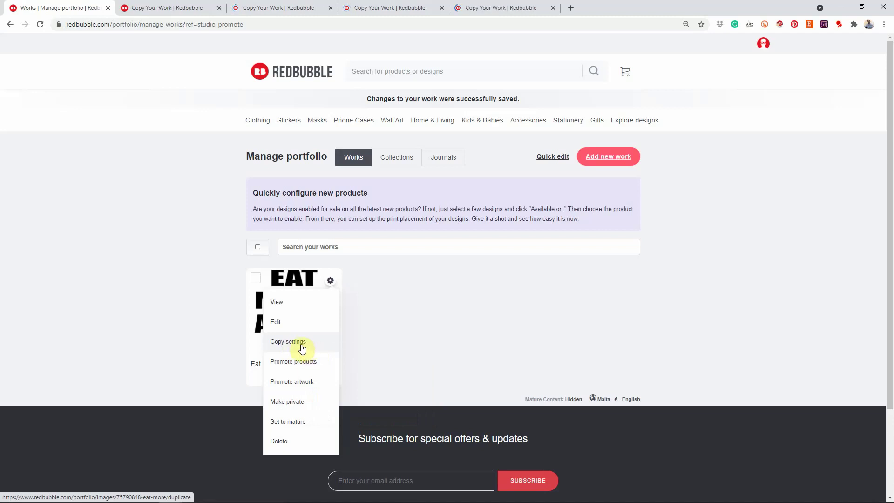
pyautogui.rightClick(301, 346)
pyautogui.click(314, 352)
pyautogui.rightClick(305, 349)
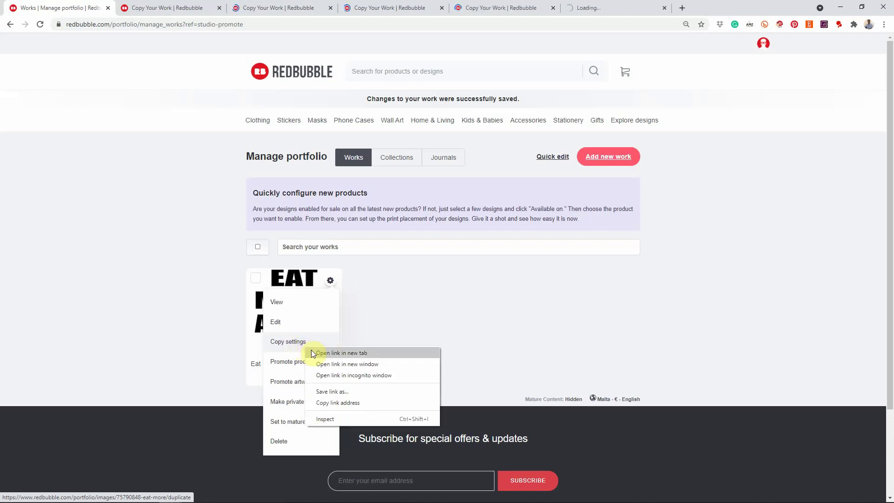
pyautogui.click(312, 351)
pyautogui.rightClick(311, 349)
pyautogui.click(314, 352)
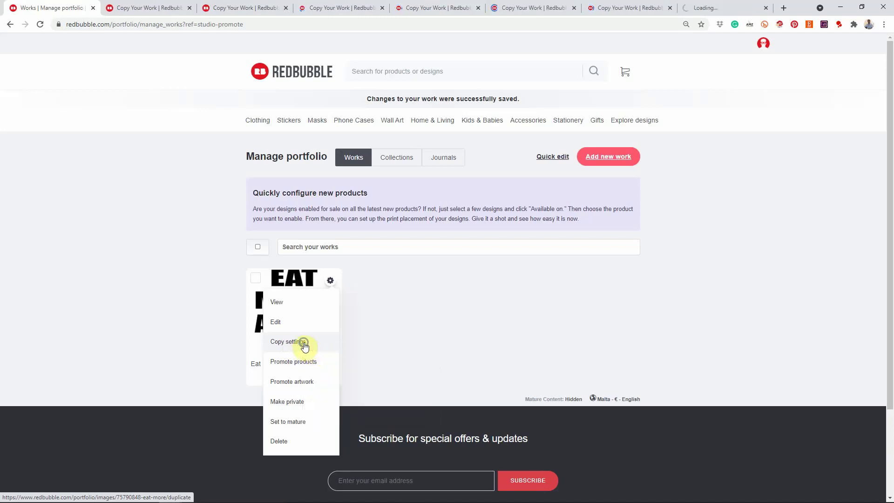
pyautogui.rightClick(305, 346)
pyautogui.click(317, 349)
pyautogui.rightClick(308, 347)
pyautogui.click(320, 350)
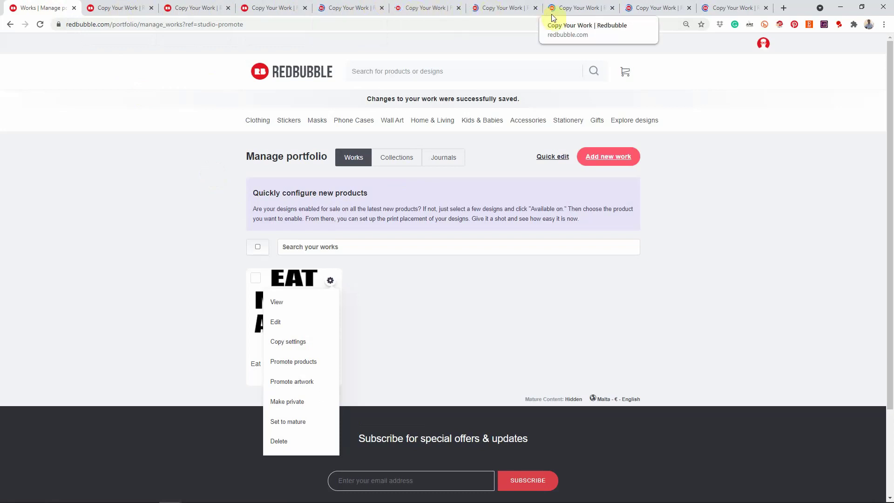
pyautogui.rightClick(285, 342)
pyautogui.click(300, 348)
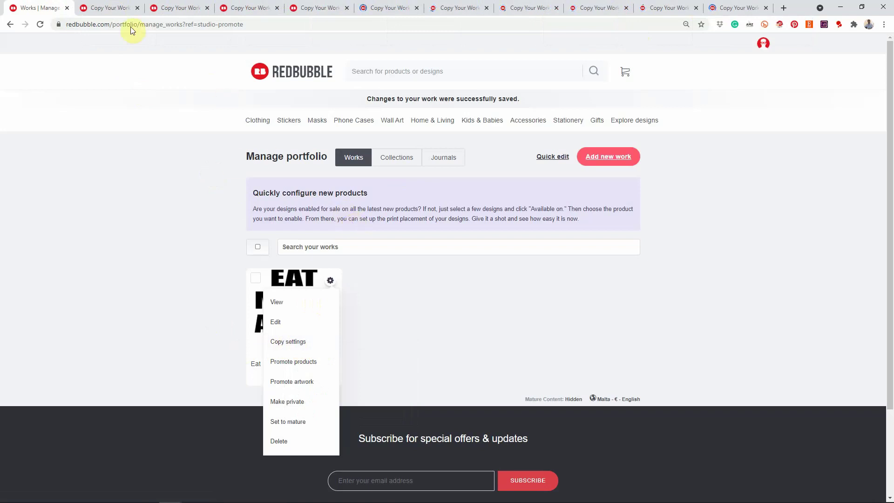
# - Show the first Copy of Eat More page and review its title, tags, description and product previews
pyautogui.click(110, 10)
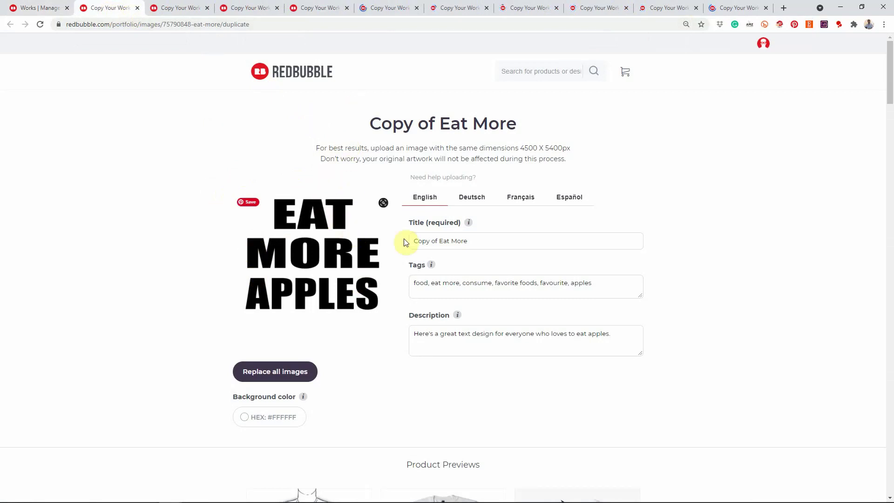
pyautogui.scroll(-10, 409, 285)
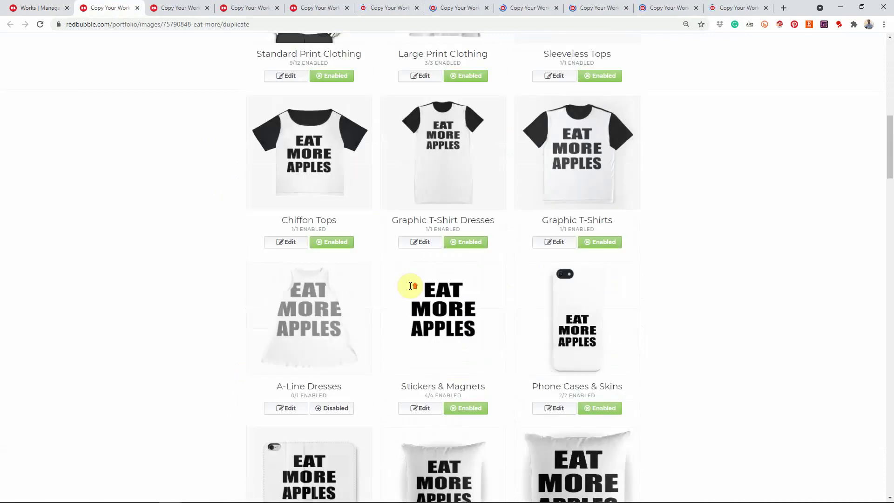
pyautogui.scroll(10, 411, 285)
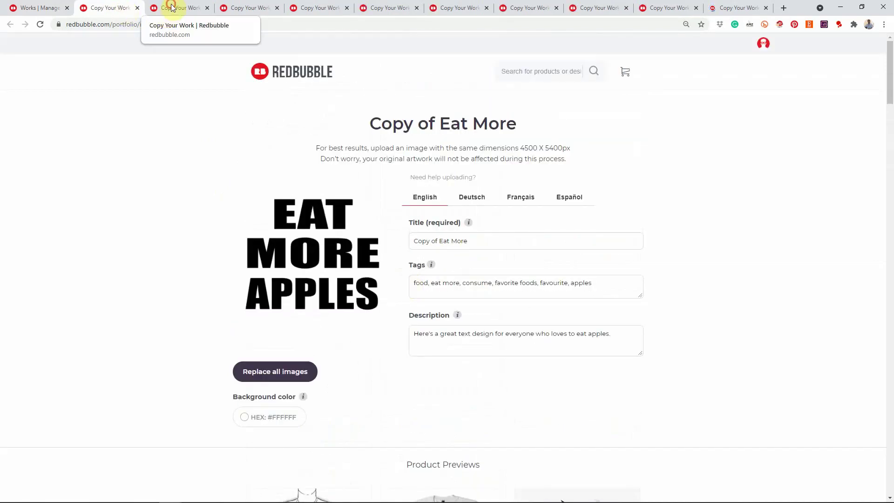
# - Look through several of the open Copy of Eat More pages and return to the first copy
pyautogui.click(241, 8)
pyautogui.click(293, 10)
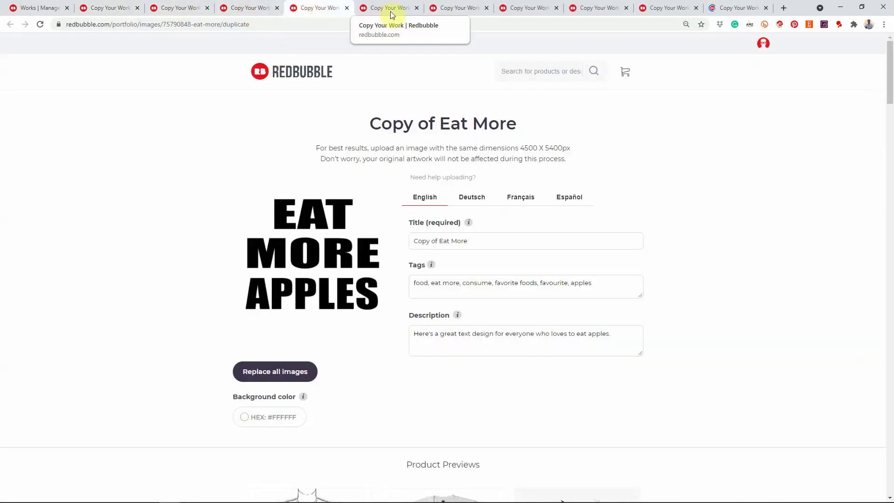
pyautogui.click(389, 10)
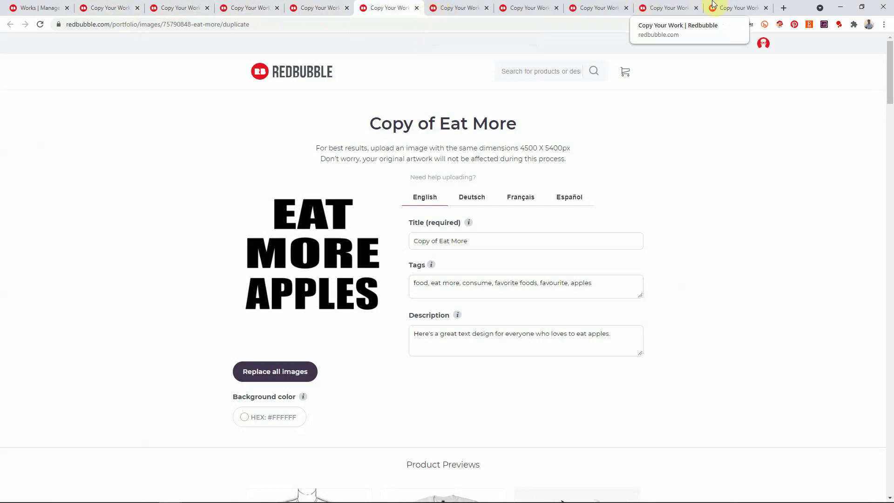
pyautogui.click(102, 10)
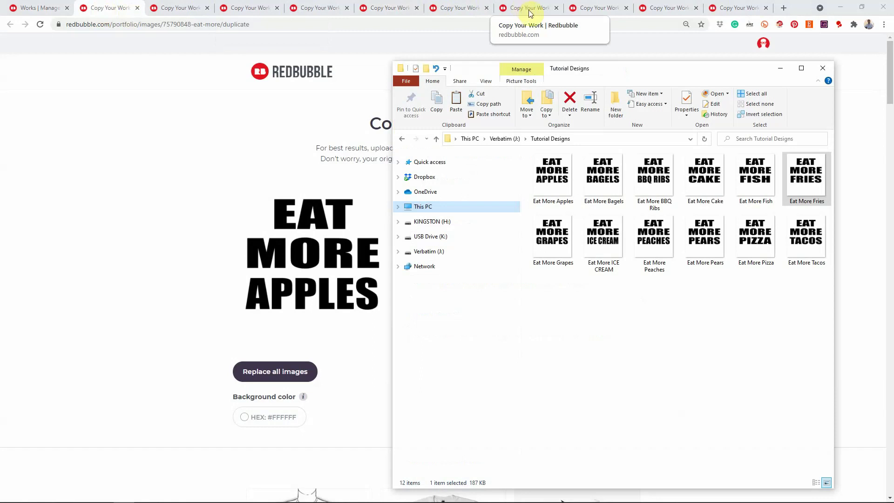
# - Replace all images on the first copy with Eat More Bagels from the Tutorial Designs folder, and show the second copy
pyautogui.moveTo(665, 68); pyautogui.dragTo(673, 59)
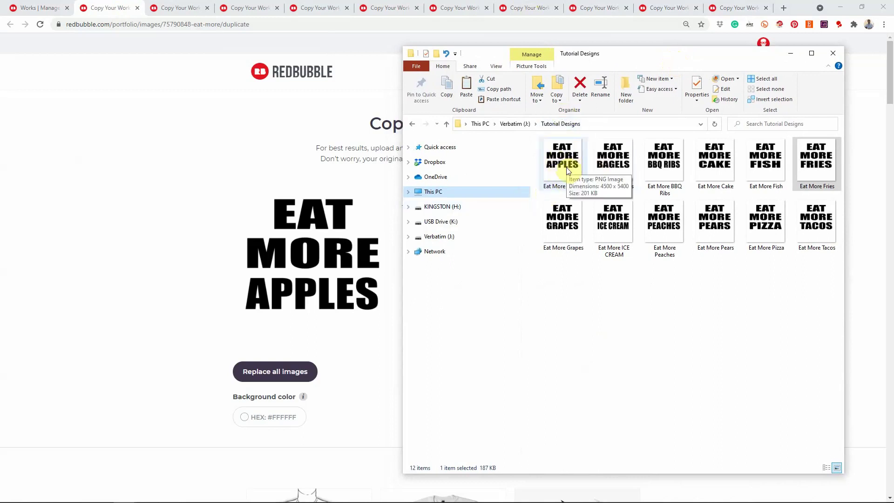
pyautogui.click(613, 162)
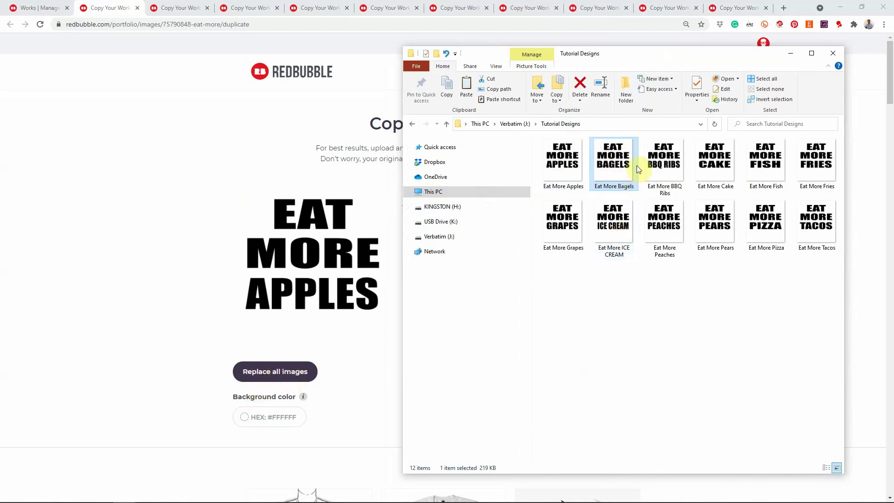
pyautogui.moveTo(612, 163); pyautogui.dragTo(316, 327)
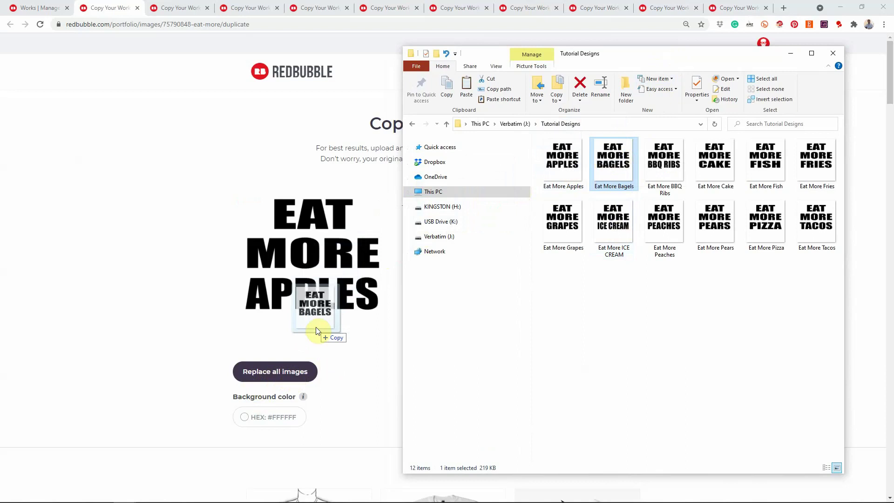
pyautogui.moveTo(316, 327); pyautogui.dragTo(616, 171)
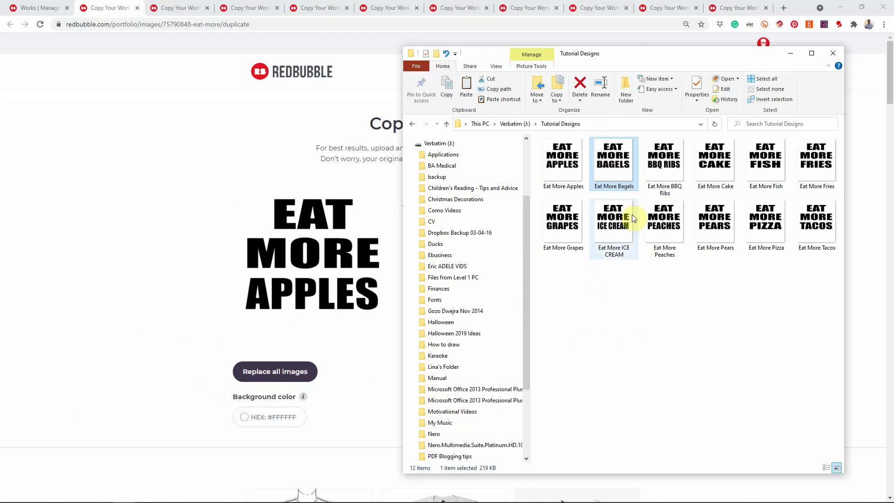
pyautogui.moveTo(615, 163); pyautogui.dragTo(297, 372)
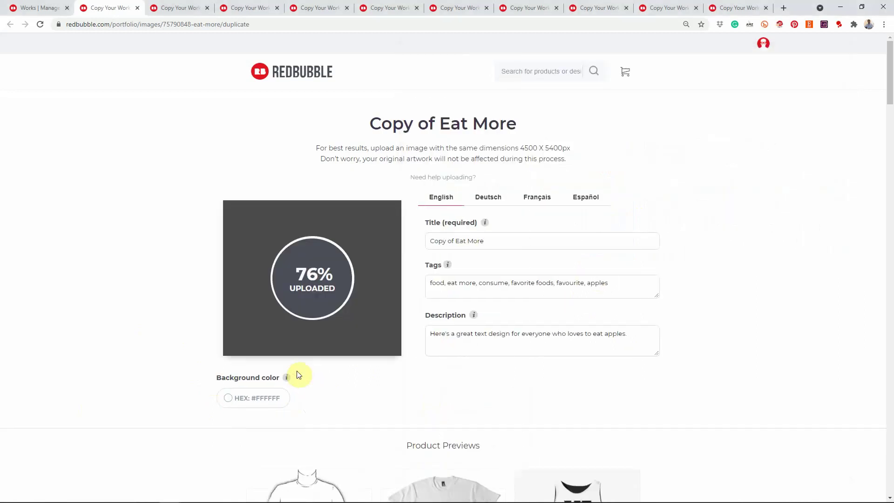
pyautogui.hotkey('ctrl', 'Tab')
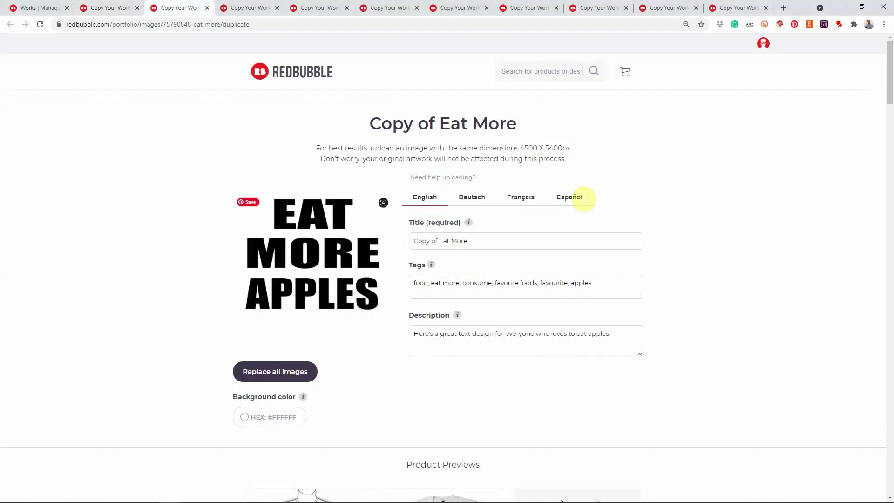
pyautogui.hotkey('alt', 'Tab')
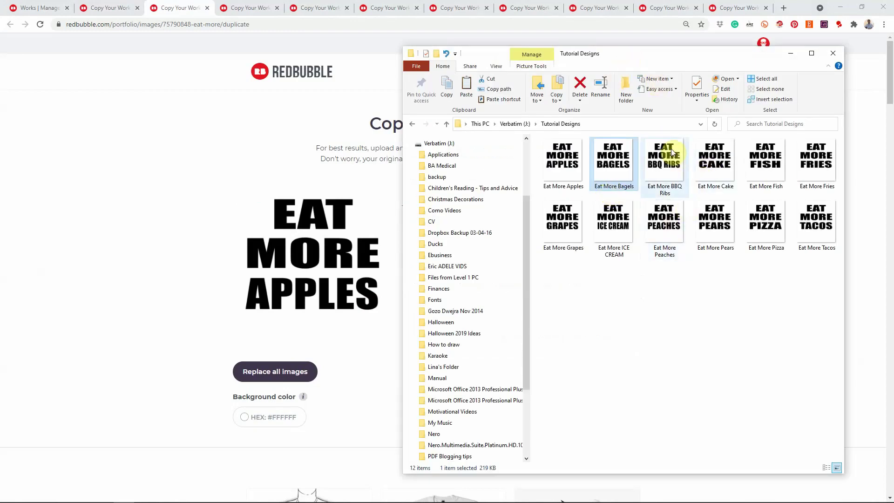
pyautogui.moveTo(665, 161); pyautogui.dragTo(302, 374)
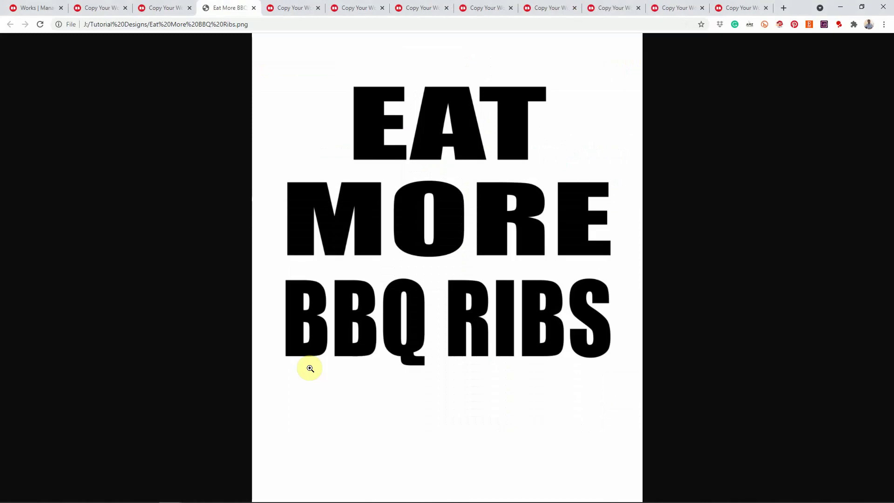
pyautogui.hotkey('ctrl', 'w')
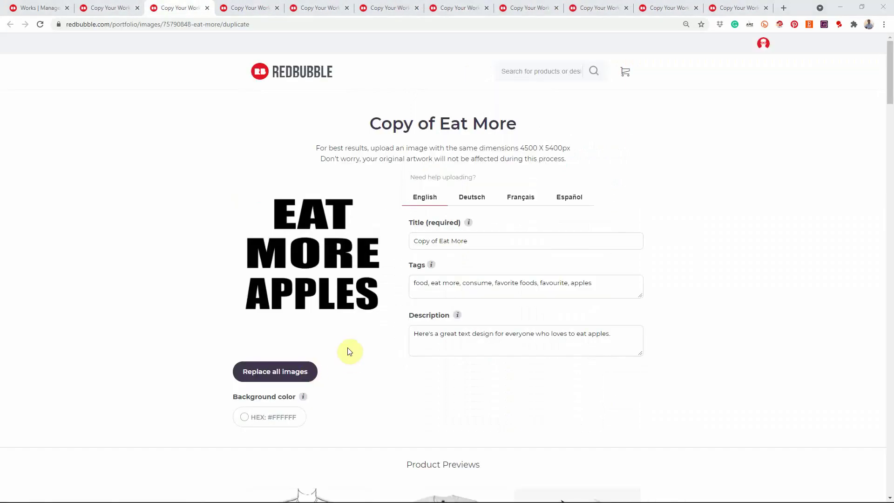
# - Replace all images on the second copy with Eat More BBQ Ribs and on the third copy with Eat More Cake
pyautogui.hotkey('alt', 'Tab')
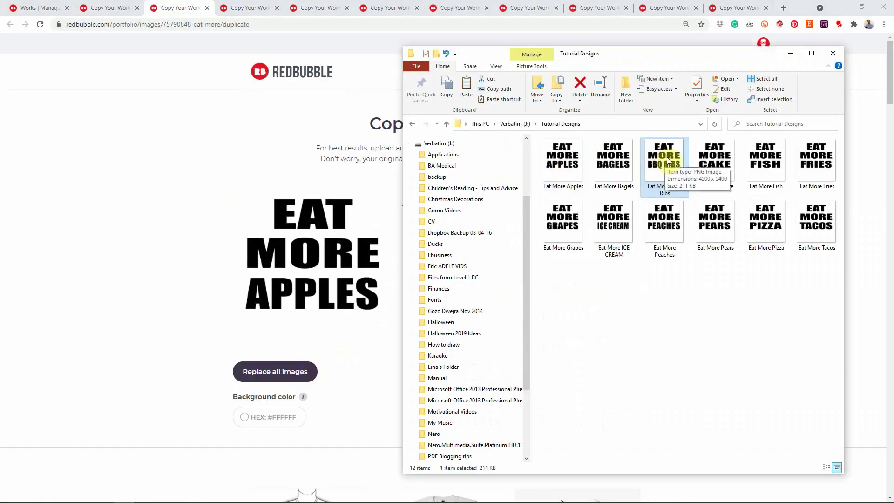
pyautogui.moveTo(663, 158); pyautogui.dragTo(271, 374)
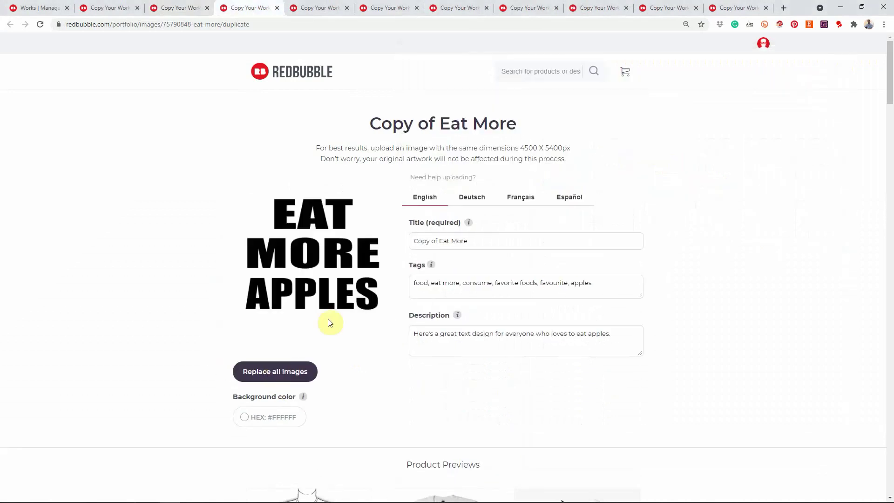
pyautogui.hotkey('alt', 'Tab')
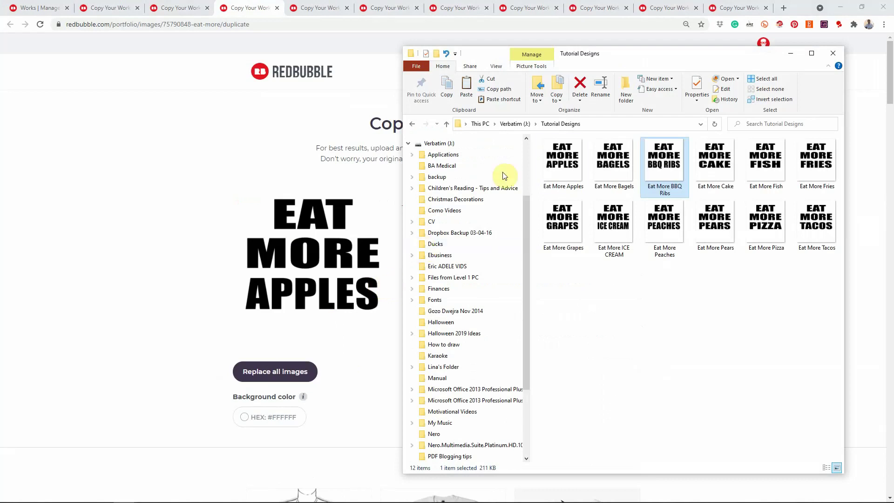
pyautogui.moveTo(720, 163); pyautogui.dragTo(286, 372)
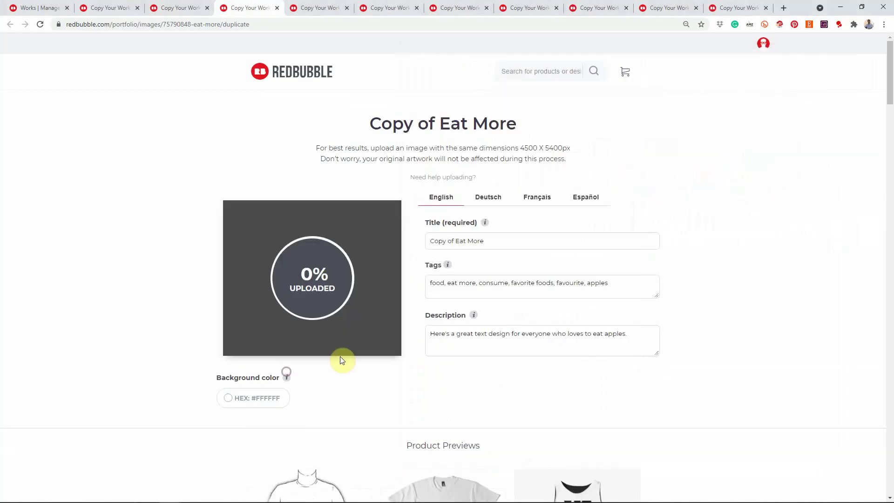
# - Replace all images on the fourth copy with Eat More Fish and on the fifth copy with Eat More Fries
pyautogui.hotkey('ctrl', 'Tab')
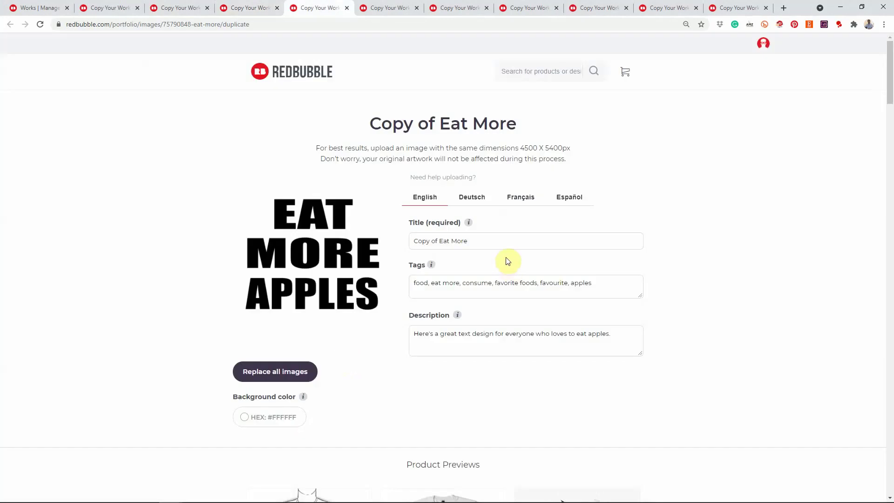
pyautogui.hotkey('alt', 'Tab')
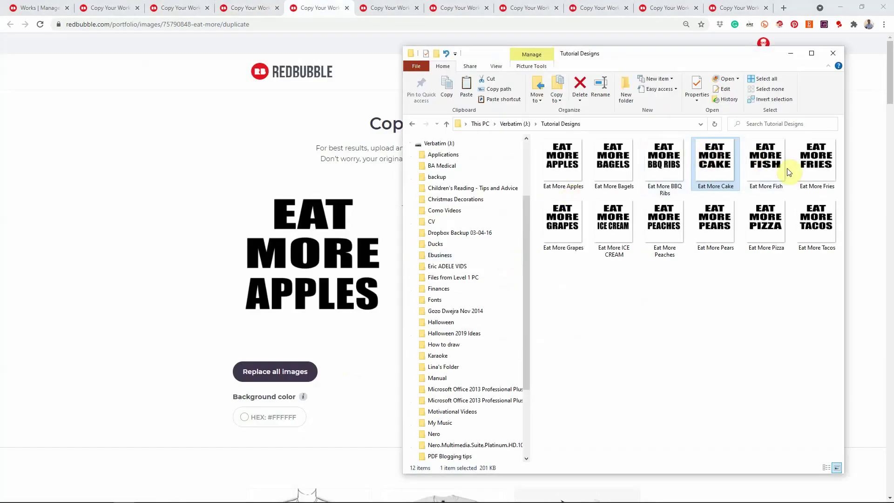
pyautogui.moveTo(765, 158); pyautogui.dragTo(280, 371)
pyautogui.hotkey('ctrl', 'Tab')
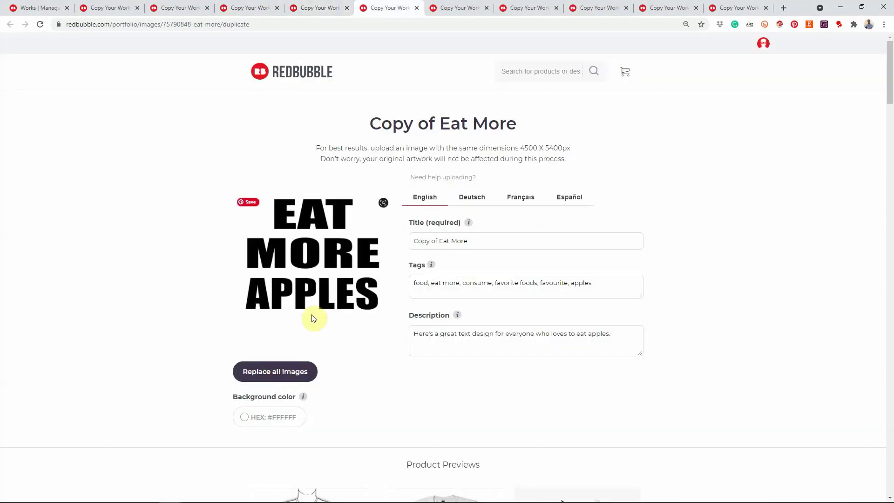
pyautogui.hotkey('alt', 'Tab')
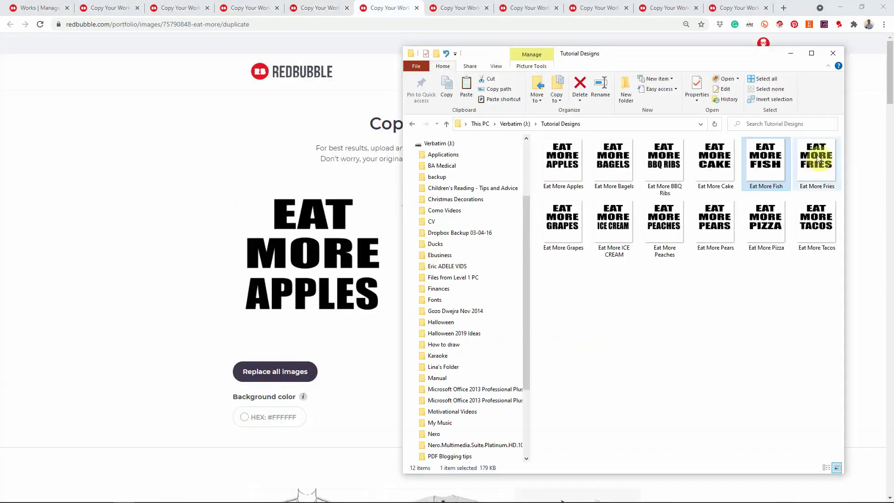
pyautogui.moveTo(814, 164); pyautogui.dragTo(292, 372)
# - Replace all images on the sixth copy with Eat More Grapes and on the seventh copy with Eat More ICE CREAM
pyautogui.hotkey('ctrl', 'Tab')
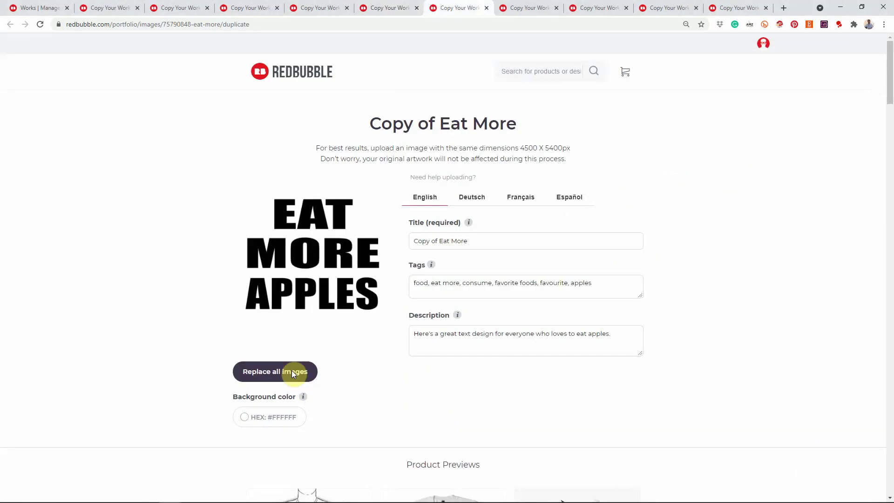
pyautogui.hotkey('alt', 'Tab')
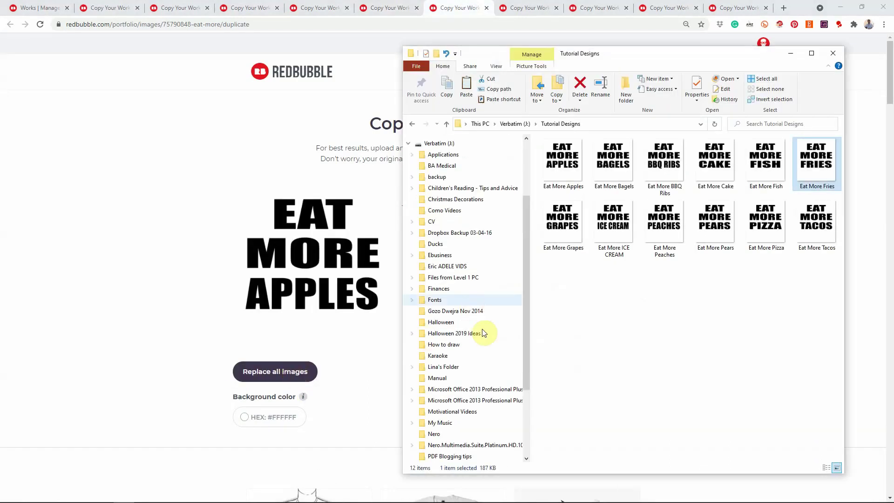
pyautogui.click(563, 219)
pyautogui.moveTo(562, 218); pyautogui.dragTo(263, 373)
pyautogui.hotkey('ctrl', 'Tab')
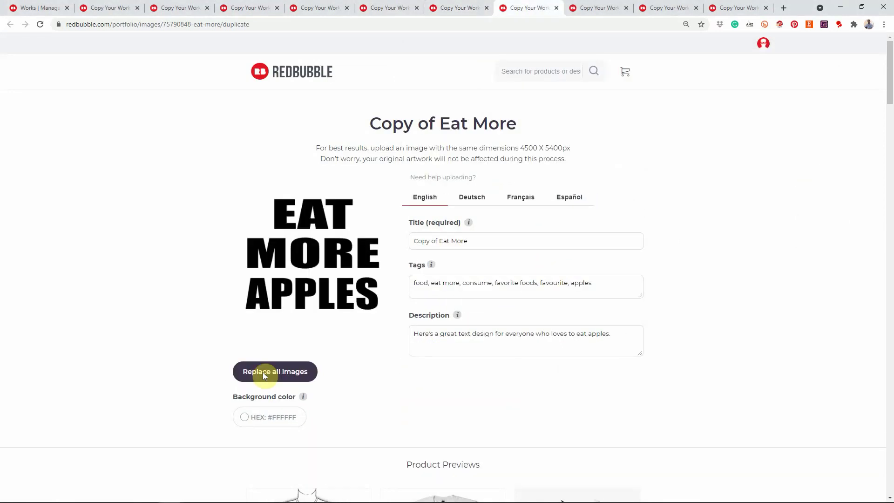
pyautogui.hotkey('alt', 'Tab')
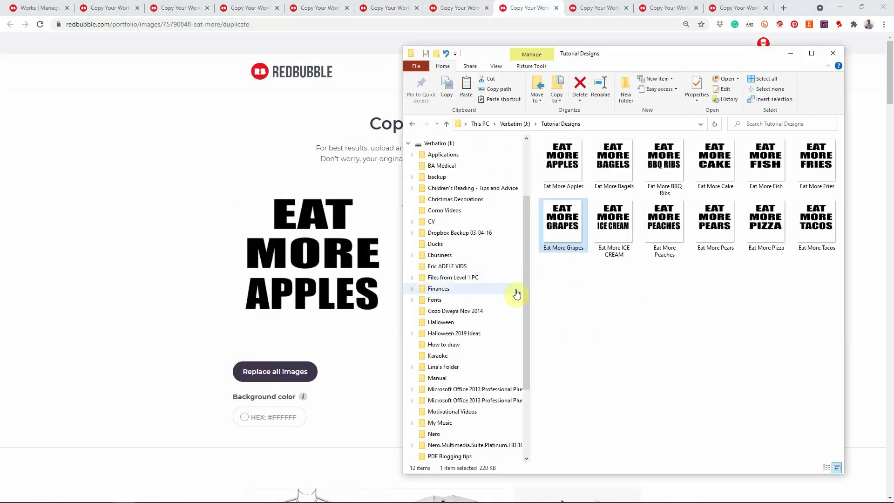
pyautogui.press('Right')
pyautogui.moveTo(454, 254); pyautogui.dragTo(270, 373)
# - Replace all images on the eighth copy with the Eat More Peaches design from the Tutorial Designs folder
pyautogui.hotkey('ctrl', 'Tab')
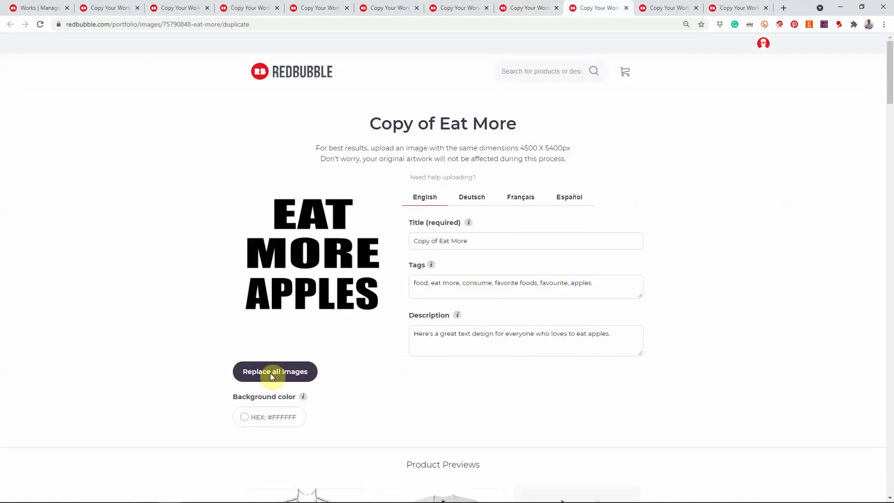
pyautogui.hotkey('alt', 'Tab')
pyautogui.press('Right')
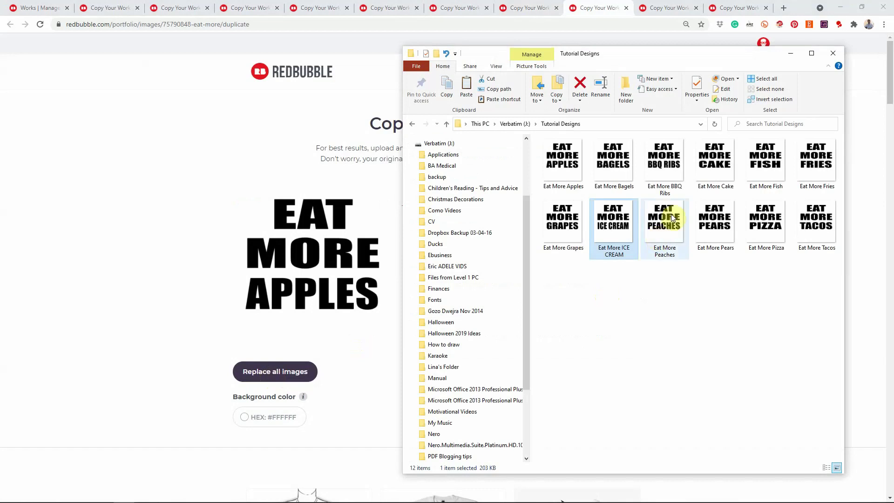
pyautogui.moveTo(518, 244); pyautogui.dragTo(294, 373)
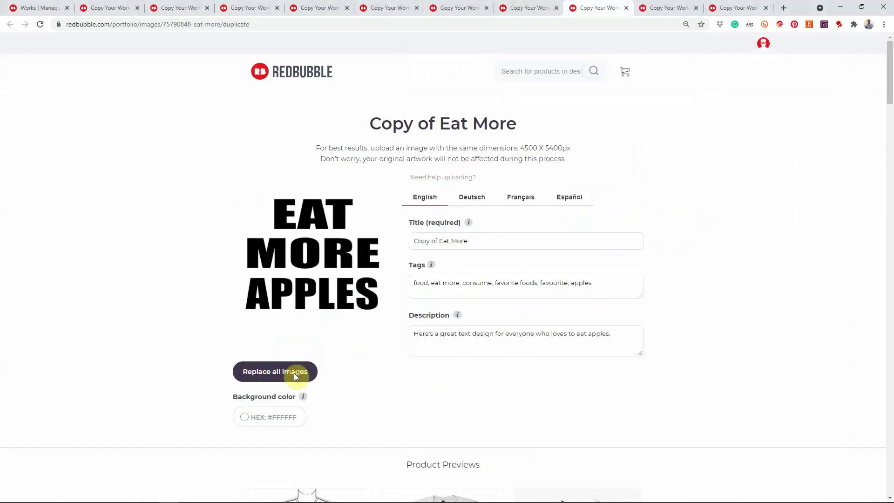
# - Replace all images on the ninth copy with Eat More Pears and on the tenth copy with Eat More Pizza
pyautogui.hotkey('ctrl', 'Tab')
pyautogui.hotkey('alt', 'Tab')
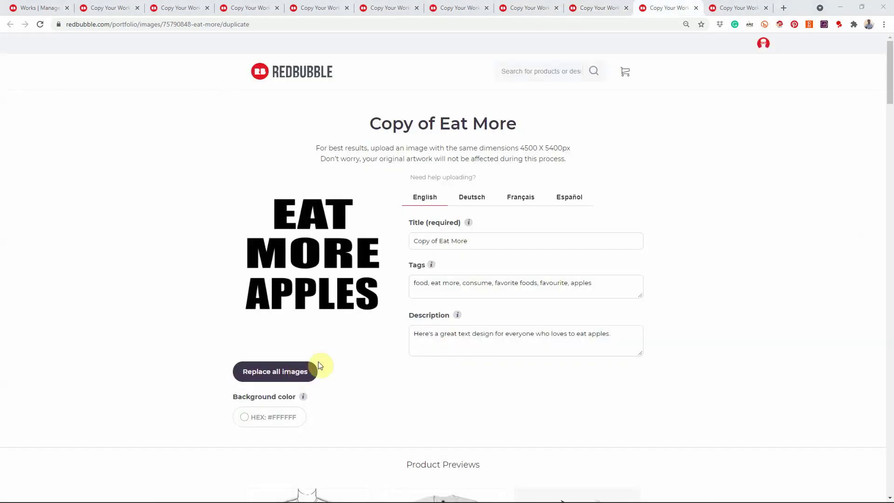
pyautogui.moveTo(714, 217); pyautogui.dragTo(294, 373)
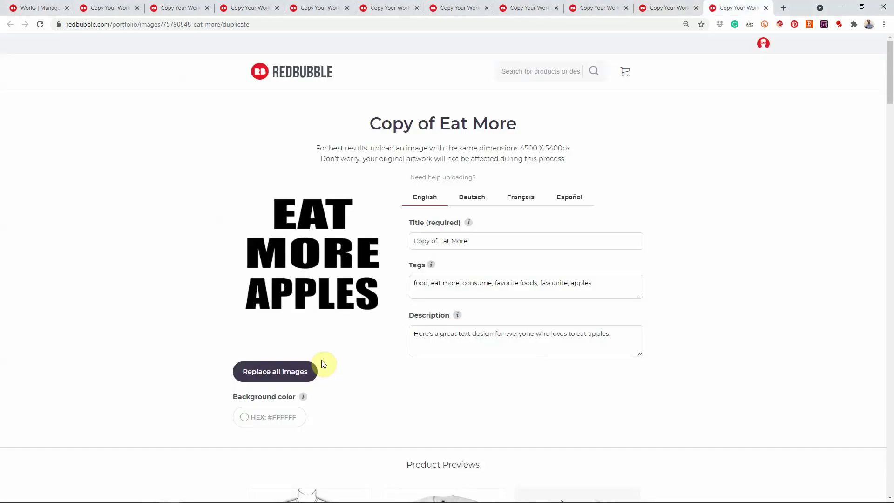
pyautogui.hotkey('alt', 'Tab')
pyautogui.moveTo(769, 217); pyautogui.dragTo(296, 373)
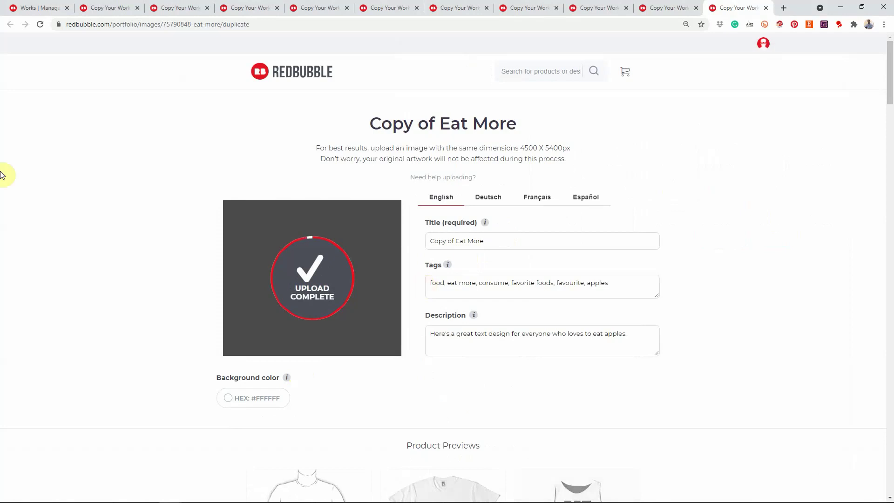
# - Open one more Copy settings page of the Eat More work in a new browser tab from the portfolio and show it
pyautogui.click(39, 9)
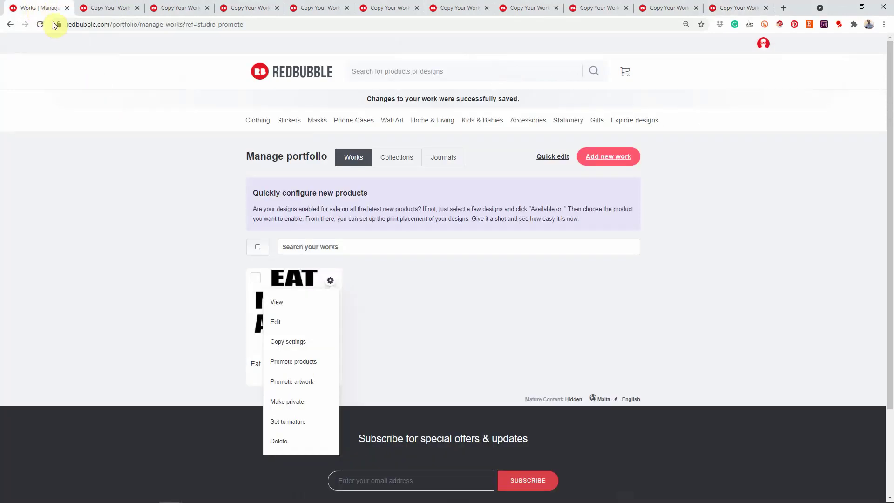
pyautogui.rightClick(291, 346)
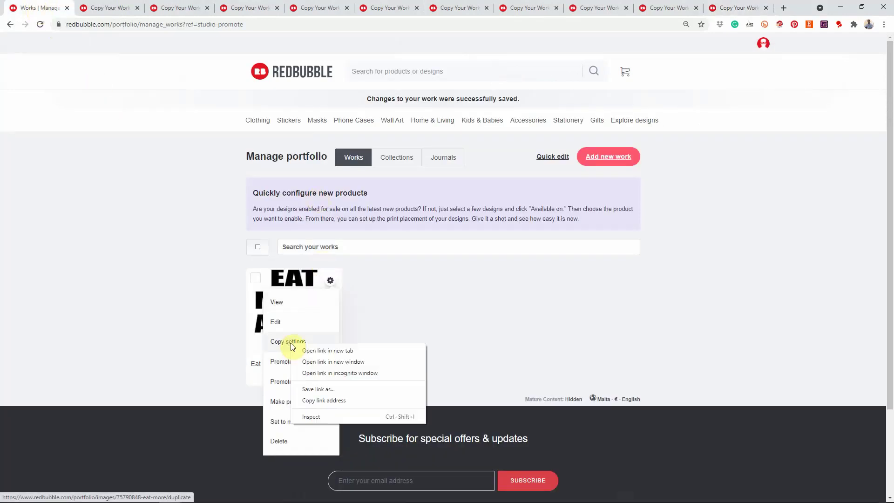
pyautogui.click(319, 354)
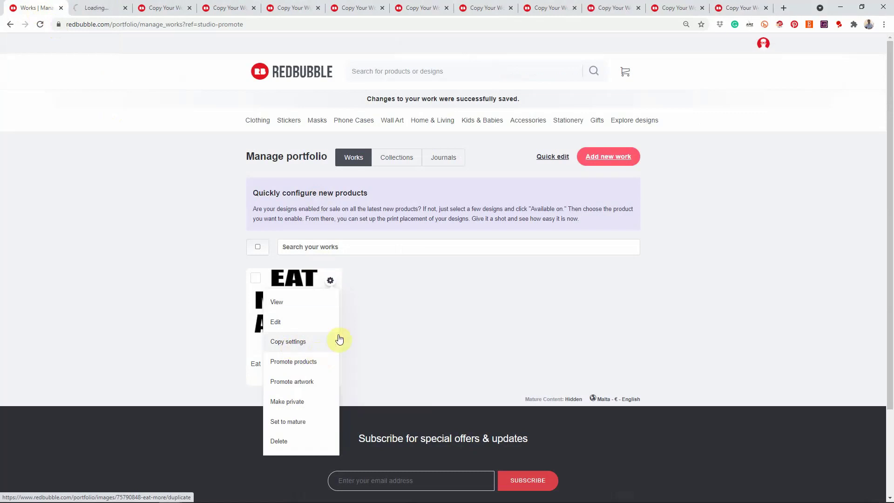
pyautogui.click(100, 8)
pyautogui.hotkey('alt', 'Tab')
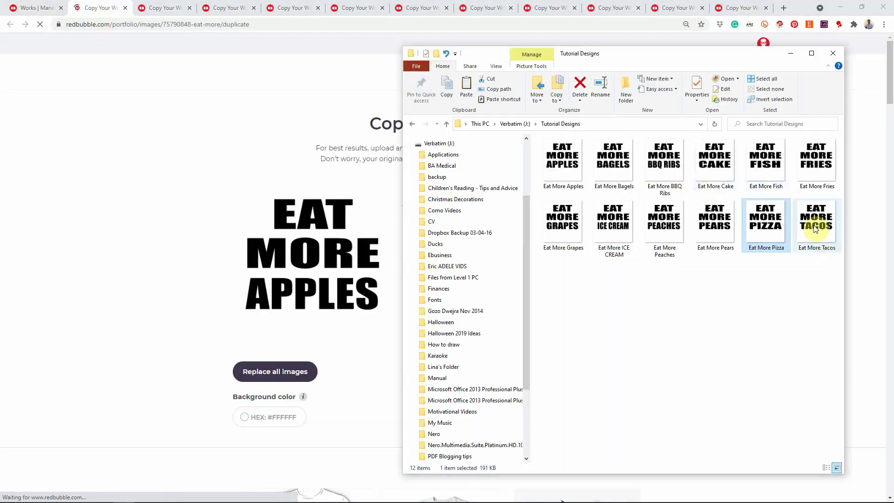
pyautogui.click(818, 217)
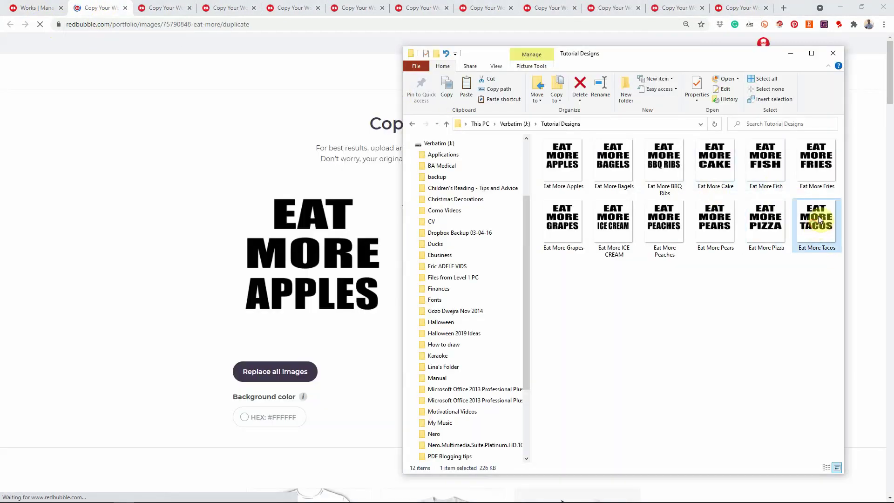
pyautogui.moveTo(823, 227); pyautogui.dragTo(263, 374)
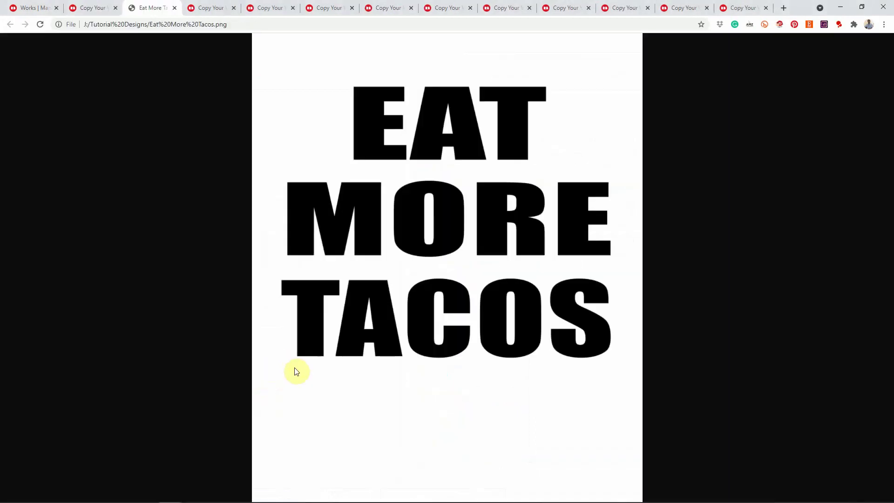
pyautogui.hotkey('ctrl', 'w')
# - Replace all images on the newest copy with the Eat More Tacos design from the Tutorial Designs folder
pyautogui.hotkey('alt', 'Tab')
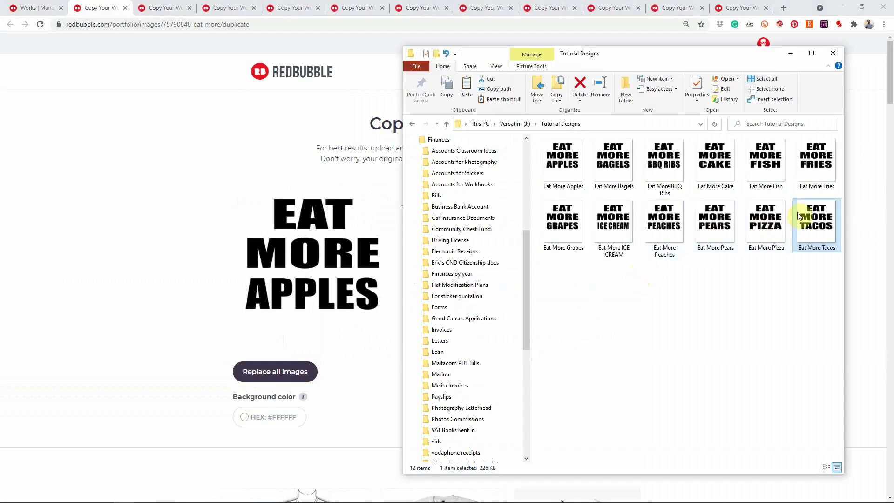
pyautogui.moveTo(816, 219); pyautogui.dragTo(267, 373)
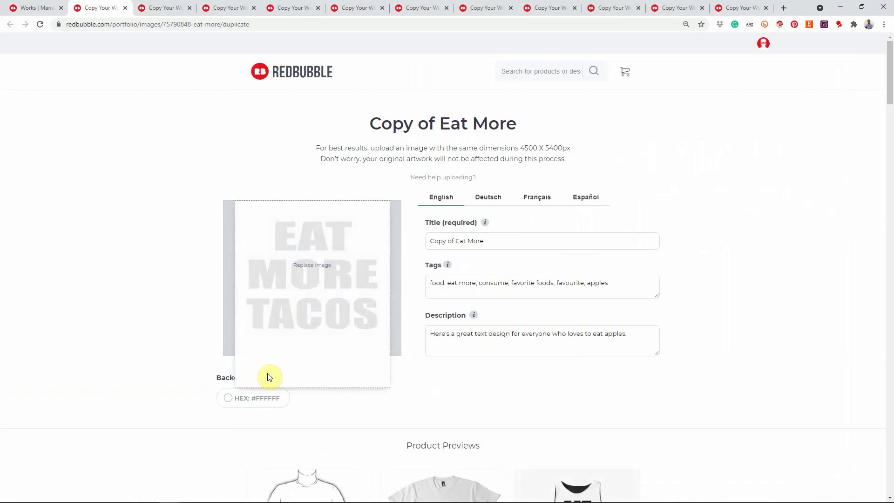
pyautogui.moveTo(889, 60)
pyautogui.mouseDown()
pyautogui.moveTo(890, 178)
pyautogui.moveTo(890, 58)
pyautogui.mouseUp()
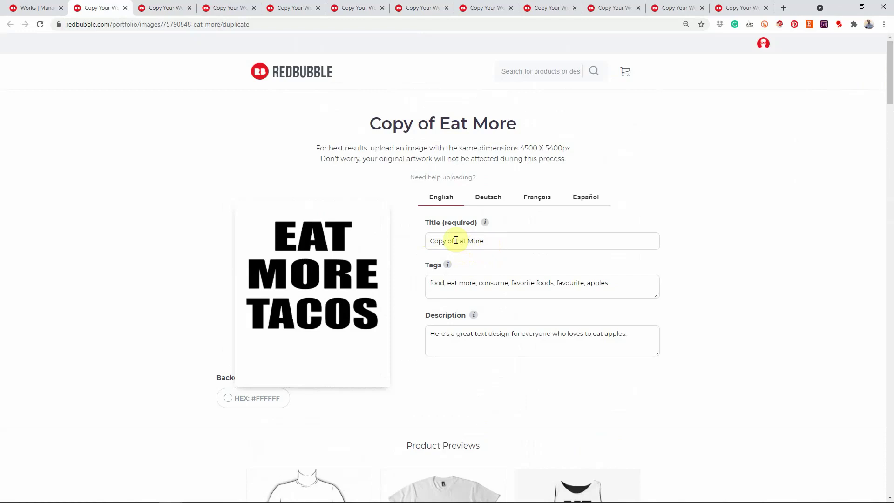
# - Remove "Copy of" from the Tacos copy's title so it reads Eat More, and copy the shortened title
pyautogui.moveTo(456, 241); pyautogui.dragTo(401, 246)
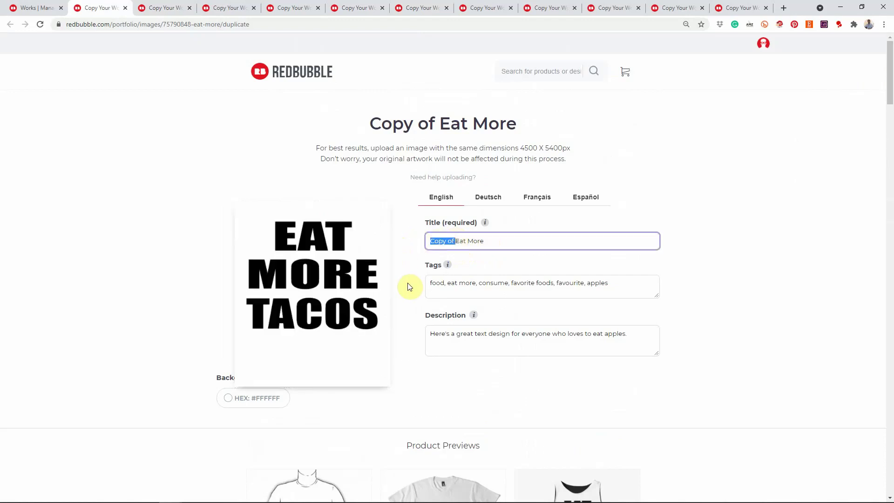
pyautogui.press('BackSpace')
pyautogui.hotkey('ctrl', 'a')
pyautogui.moveTo(349, 253)
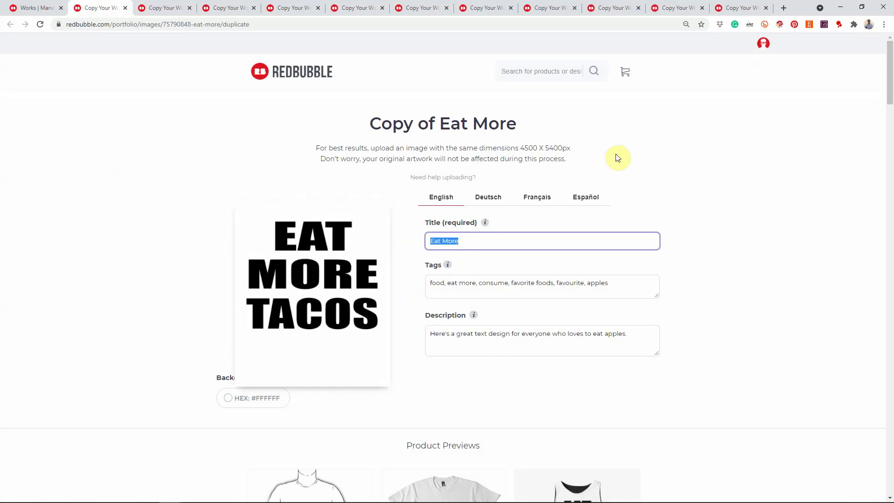
# - Replace the titles of the Bagels copy and the BBQ Ribs copy with Eat More
pyautogui.hotkey('ctrl', 'Tab')
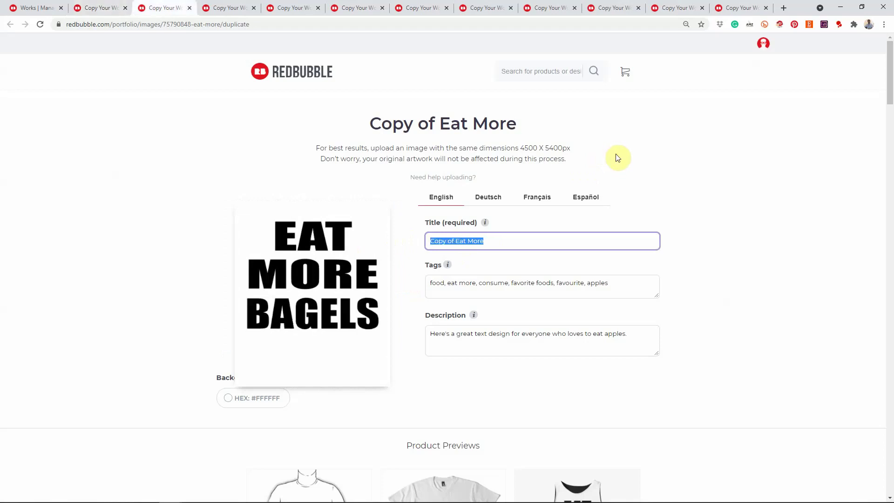
pyautogui.click(499, 240)
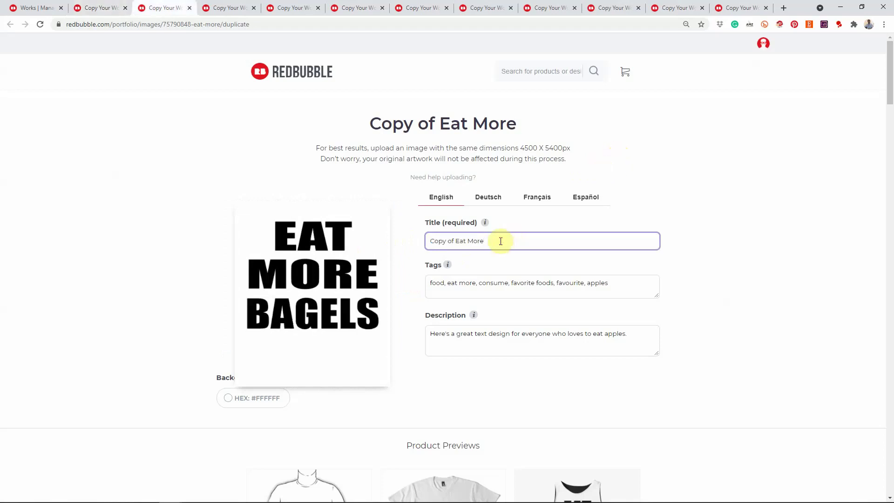
pyautogui.tripleClick(501, 241)
pyautogui.hotkey('ctrl', 'v')
pyautogui.hotkey('ctrl', 'Tab')
pyautogui.tripleClick(501, 240)
pyautogui.click(501, 241)
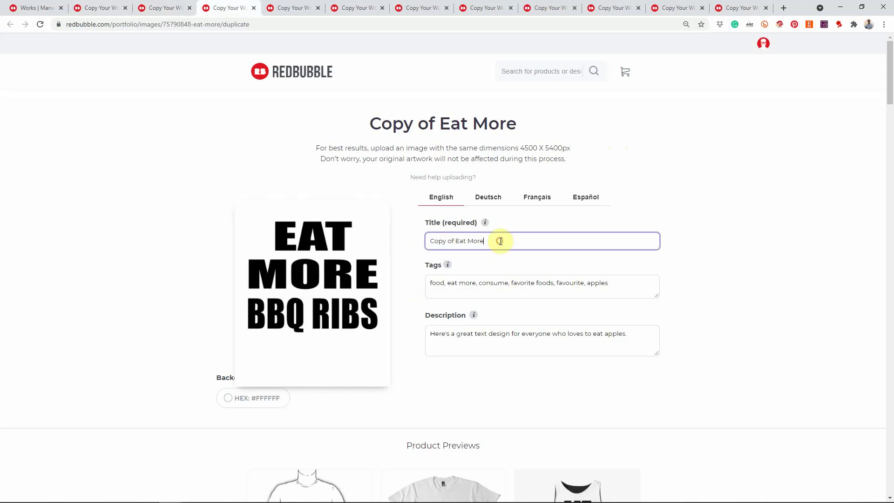
pyautogui.tripleClick(500, 240)
pyautogui.hotkey('ctrl', 'v')
# - Replace the titles of the Cake copy and the Fish copy with Eat More
pyautogui.hotkey('ctrl', 'Tab')
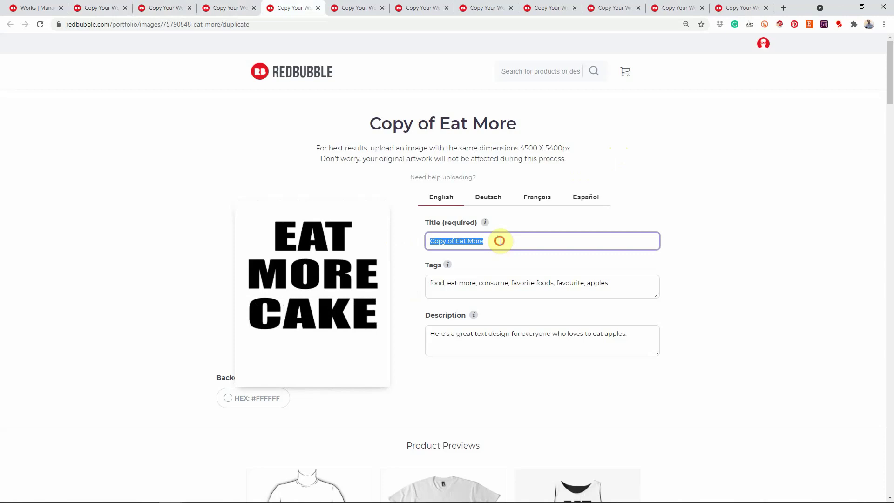
pyautogui.click(500, 241)
pyautogui.hotkey('ctrl', 'a')
pyautogui.hotkey('ctrl', 'v')
pyautogui.hotkey('ctrl', 'Tab')
pyautogui.click(501, 240)
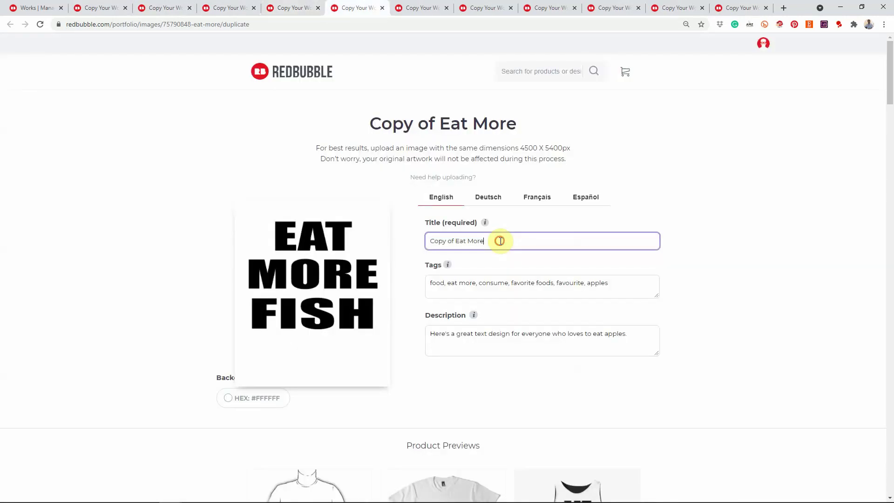
pyautogui.hotkey('ctrl', 'a')
pyautogui.hotkey('ctrl', 'v')
# - Replace the titles of the Fries copy and the Grapes copy with Eat More
pyautogui.hotkey('ctrl', 'Tab')
pyautogui.click(501, 240)
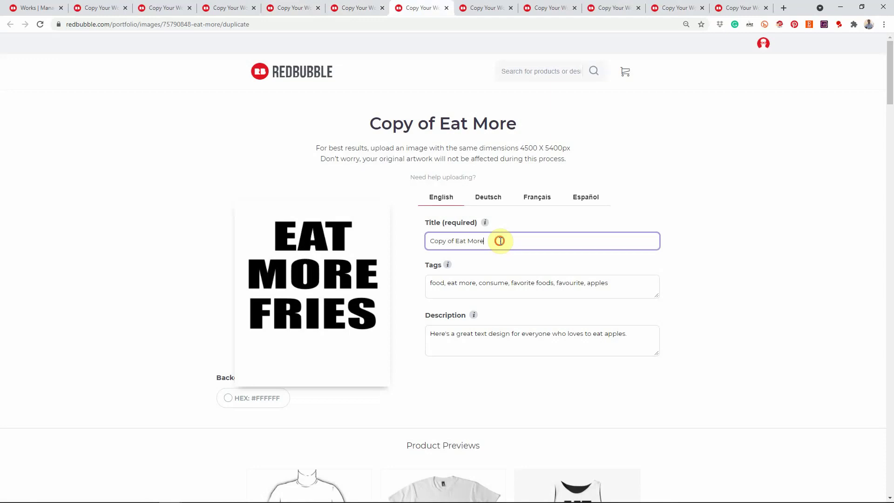
pyautogui.hotkey('ctrl', 'a')
pyautogui.hotkey('ctrl', 'v')
pyautogui.hotkey('ctrl', 'Tab')
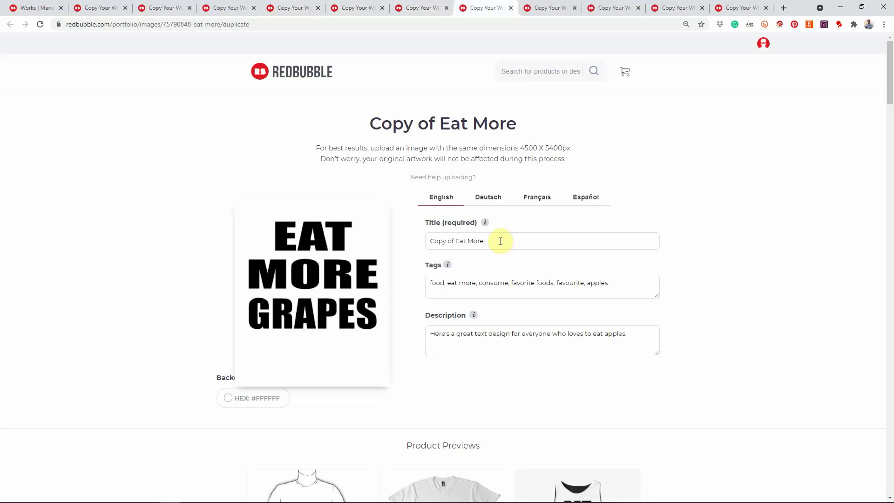
pyautogui.click(501, 241)
pyautogui.hotkey('ctrl', 'a')
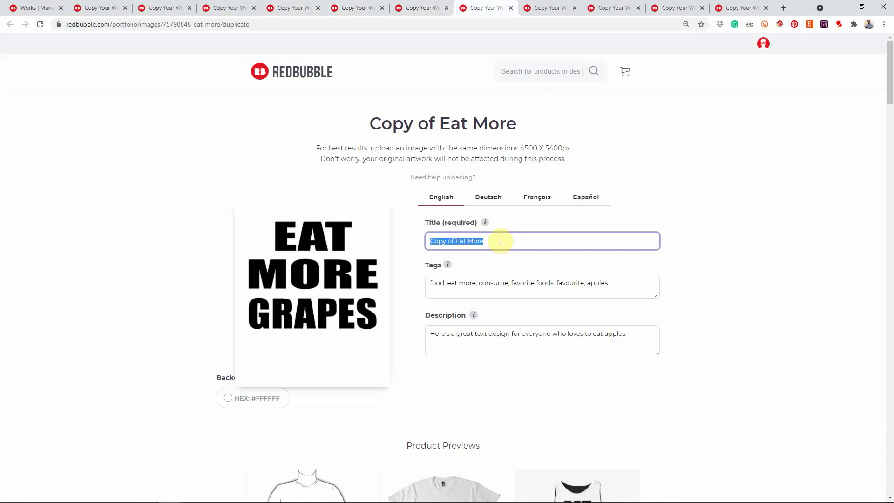
pyautogui.hotkey('ctrl', 'v')
# - Replace the titles of the Ice Cream copy and the Peaches copy with Eat More
pyautogui.hotkey('ctrl', 'Tab')
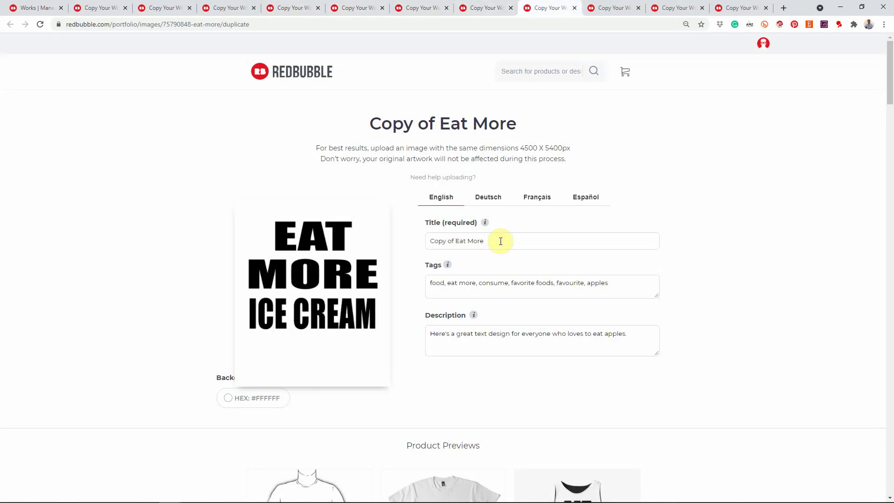
pyautogui.click(500, 241)
pyautogui.hotkey('ctrl', 'a')
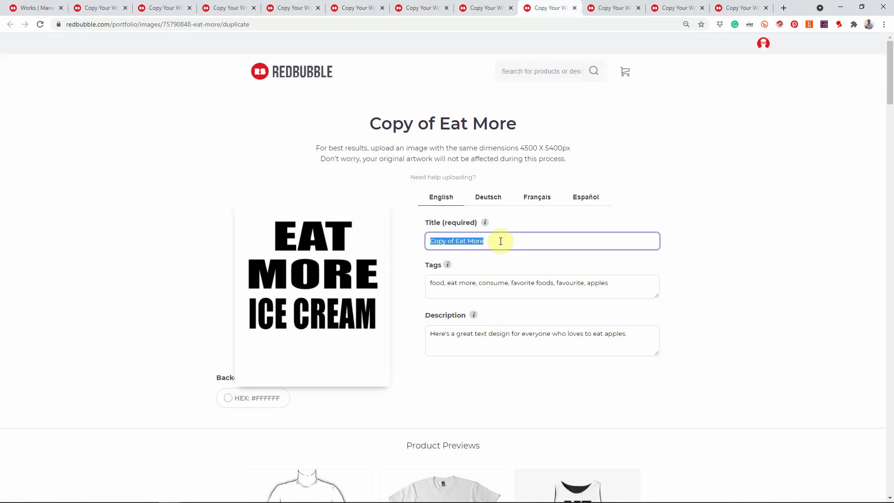
pyautogui.hotkey('ctrl', 'v')
pyautogui.hotkey('ctrl', 'Tab')
pyautogui.click(501, 241)
pyautogui.hotkey('ctrl', 'a')
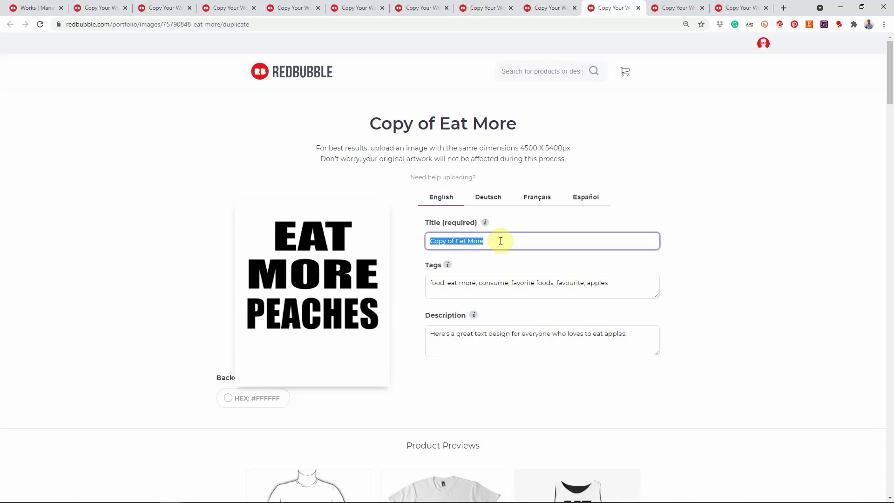
pyautogui.write('Eat More')
# - Replace the titles of the Pears copy and the Pizza copy with Eat More
pyautogui.hotkey('ctrl', 'Tab')
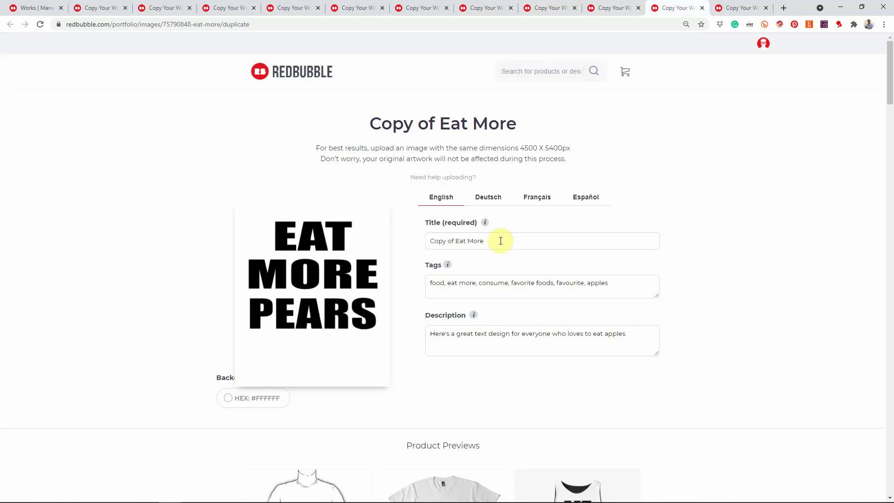
pyautogui.click(501, 240)
pyautogui.hotkey('ctrl', 'a')
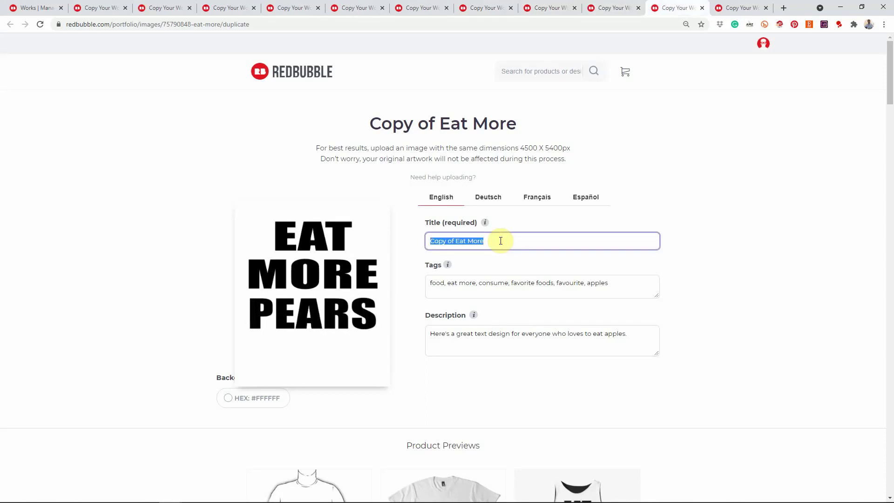
pyautogui.write('Eat More')
pyautogui.hotkey('ctrl', 'Tab')
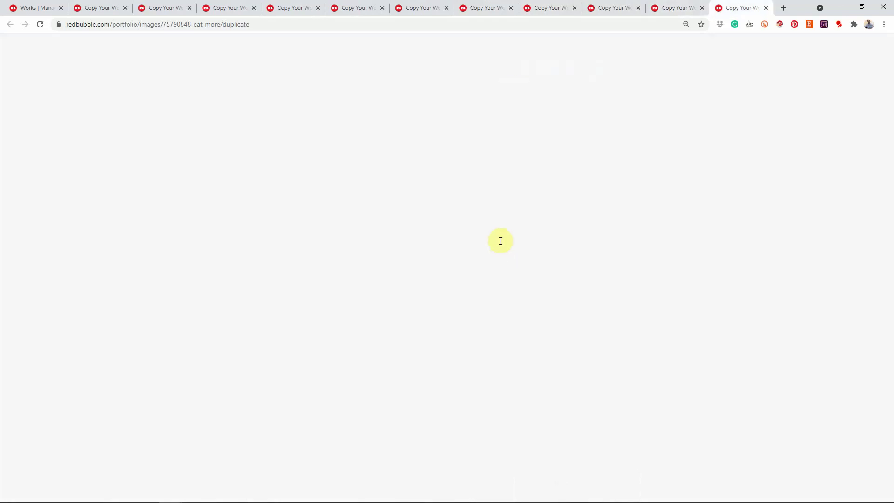
pyautogui.click(500, 241)
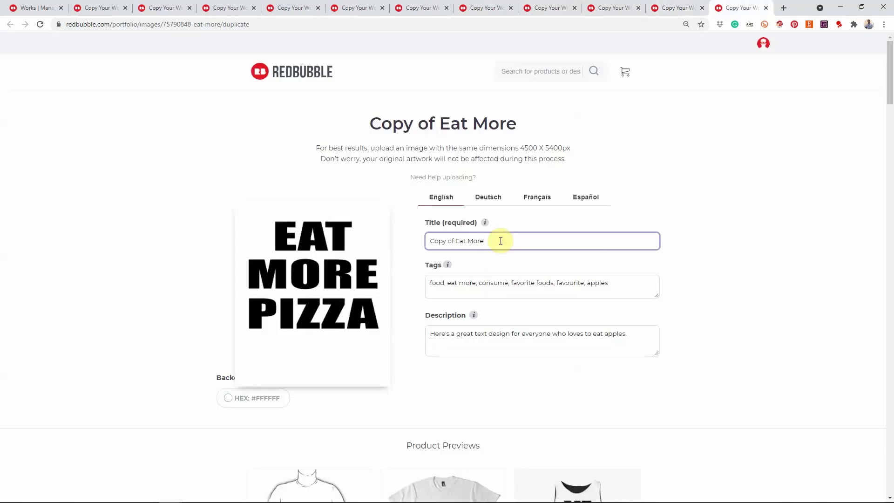
pyautogui.hotkey('ctrl', 'a')
pyautogui.write('Eat More')
# - Replace the last tag, apples, with pizza on the Eat More Pizza copy
pyautogui.press('Tab')
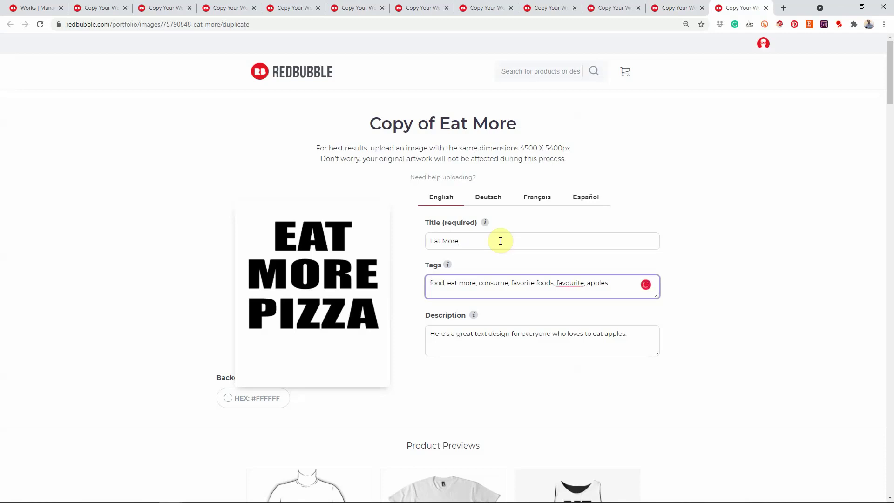
pyautogui.press('BackSpace')
pyautogui.press('BackSpace')
pyautogui.press('BackSpace')
pyautogui.press('BackSpace')
pyautogui.press('BackSpace')
pyautogui.write('pizza')
# - Replace the last tag, apples, with tacos on the Eat More Tacos copy
pyautogui.hotkey('ctrl', '1')
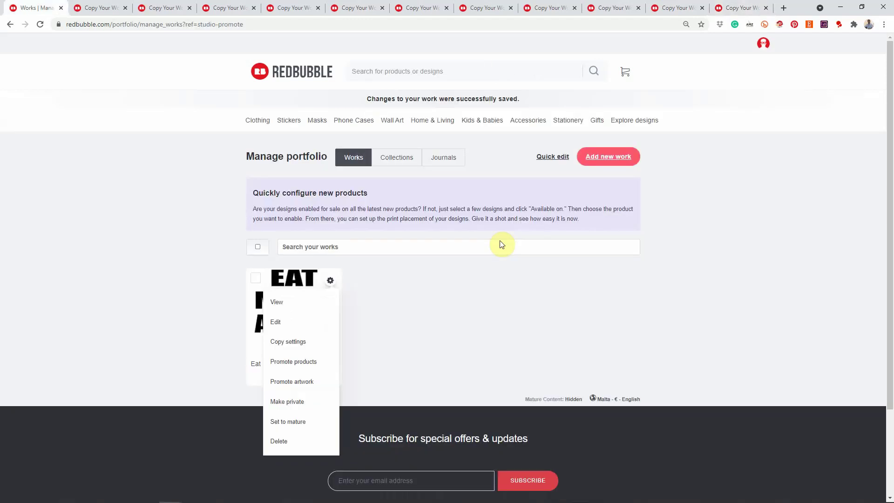
pyautogui.hotkey('ctrl', 'Tab')
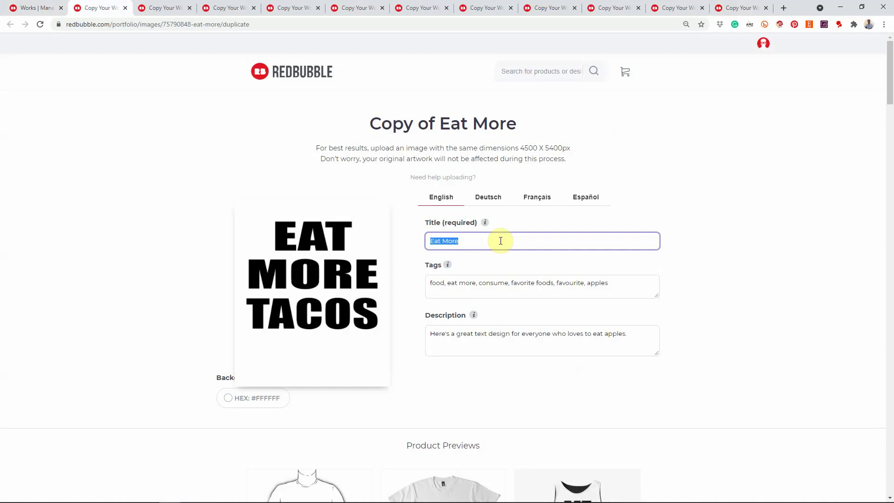
pyautogui.press('Tab')
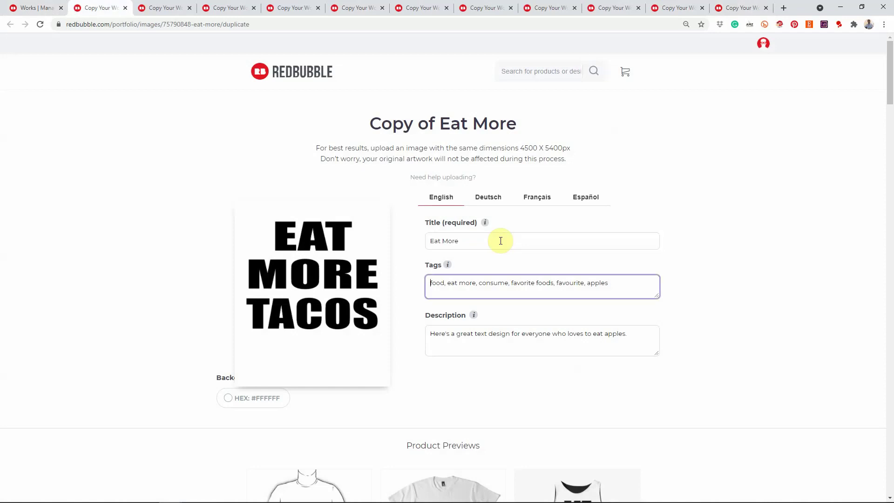
pyautogui.press('End')
pyautogui.press('BackSpace')
pyautogui.press('BackSpace')
pyautogui.press('BackSpace')
pyautogui.press('BackSpace')
pyautogui.press('BackSpace')
pyautogui.write('tacos')
# - Replace the last tag, apples, with bagels on the Eat More Bagels copy
pyautogui.hotkey('ctrl', 'Tab')
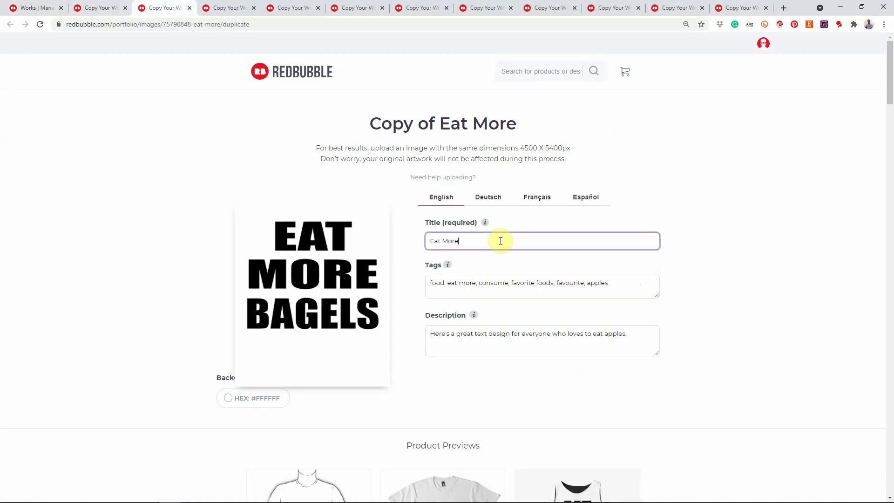
pyautogui.press('Tab')
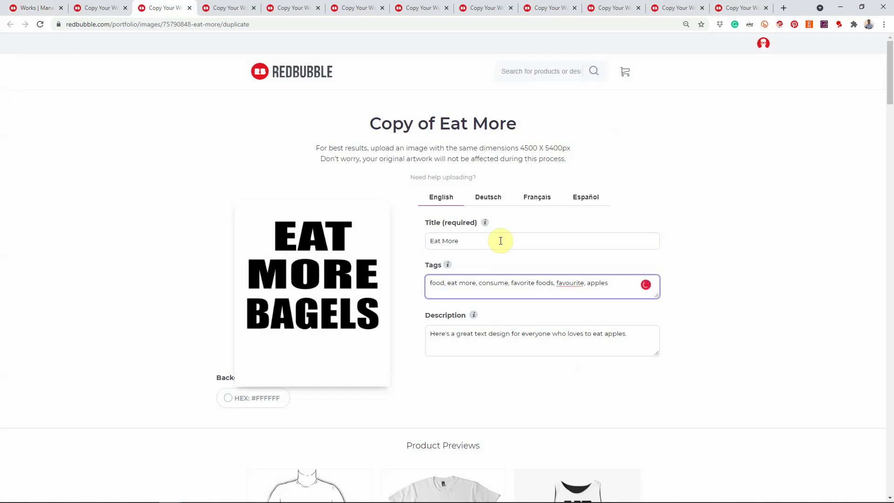
pyautogui.press('BackSpace')
pyautogui.press('BackSpace')
pyautogui.press('BackSpace')
pyautogui.press('BackSpace')
pyautogui.press('BackSpace')
pyautogui.press('BackSpace')
pyautogui.write('bagels')
# - Replace the last tag, apples, with bbq ribs on the Eat More BBQ Ribs copy
pyautogui.hotkey('ctrl', 'Tab')
pyautogui.press('Tab')
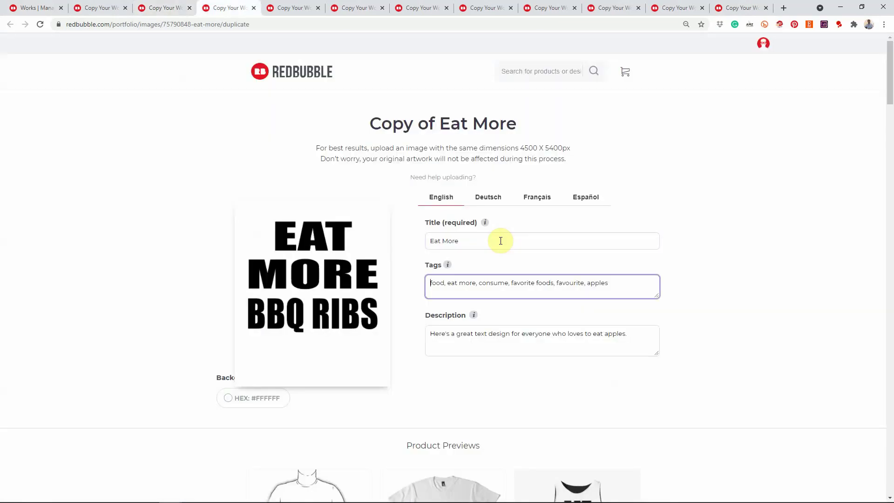
pyautogui.press('End')
pyautogui.press('BackSpace')
pyautogui.press('BackSpace')
pyautogui.press('BackSpace')
pyautogui.press('BackSpace')
pyautogui.press('BackSpace')
pyautogui.press('BackSpace')
pyautogui.write('bbq ribs')
# - Replace the last tag, apples, with cake on the Eat More Cake copy
pyautogui.hotkey('ctrl', 'Tab')
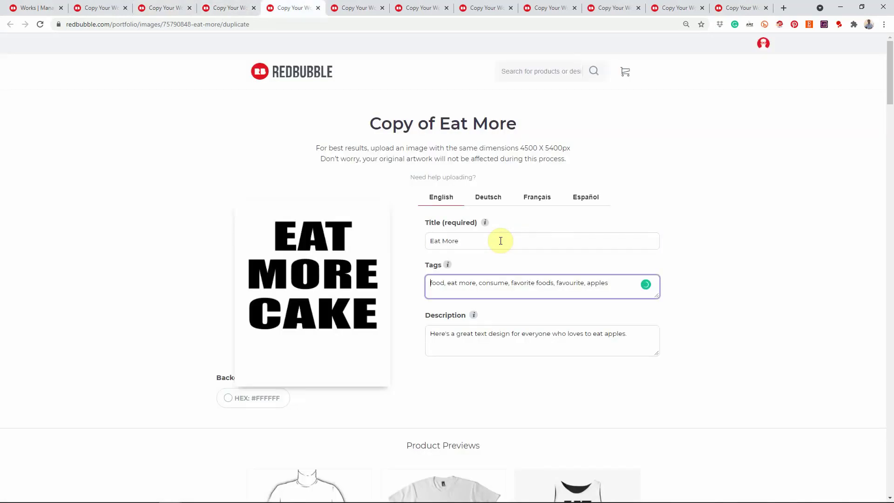
pyautogui.press('End')
pyautogui.press('BackSpace')
pyautogui.press('BackSpace')
pyautogui.press('BackSpace')
pyautogui.press('BackSpace')
pyautogui.press('BackSpace')
pyautogui.write('cake')
# - Replace the last tag, apples, with fish on the Eat More Fish copy
pyautogui.hotkey('ctrl', 'Tab')
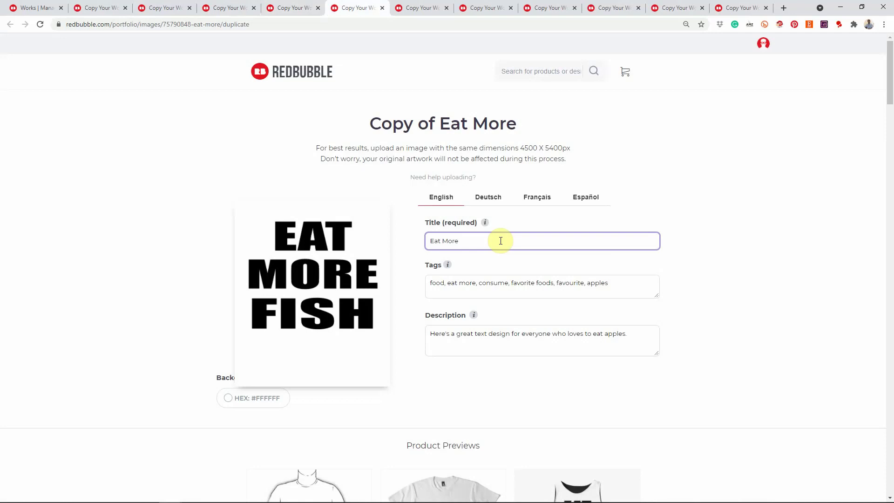
pyautogui.press('Tab')
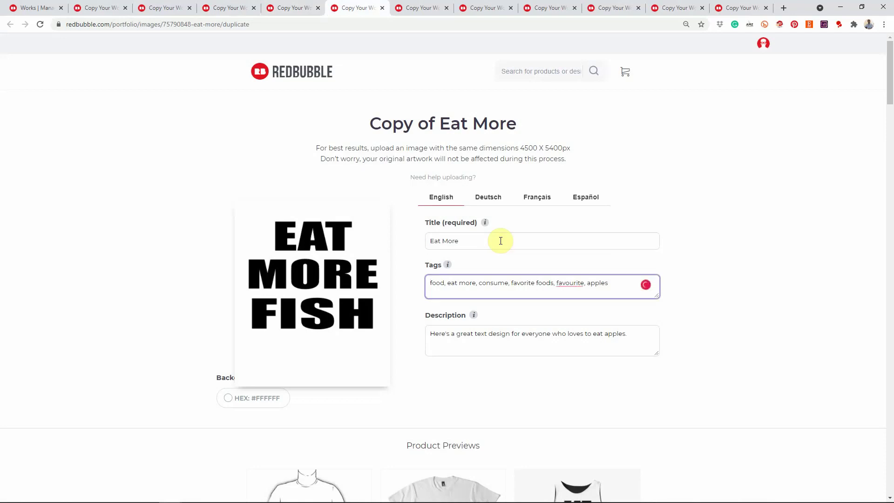
pyautogui.press('BackSpace')
pyautogui.press('BackSpace')
pyautogui.press('BackSpace')
pyautogui.press('BackSpace')
pyautogui.press('BackSpace')
pyautogui.press('BackSpace')
pyautogui.write('fish')
# - Change the last tag to fries on the Eat More Fries copy
pyautogui.hotkey('ctrl', 'Tab')
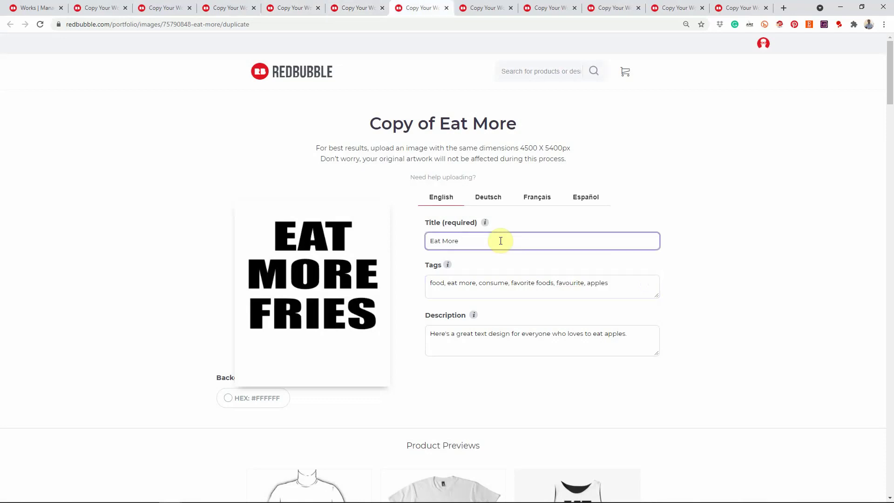
pyautogui.press('Tab')
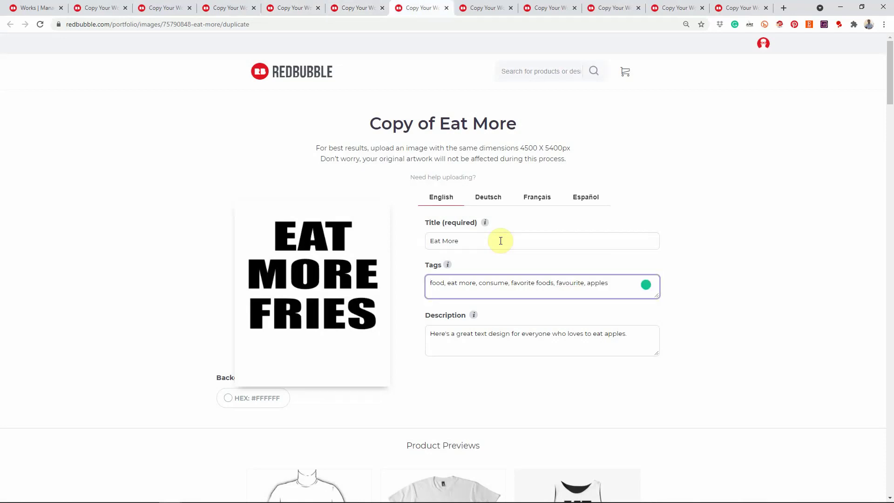
pyautogui.press('End')
pyautogui.press('BackSpace')
pyautogui.press('BackSpace')
pyautogui.press('BackSpace')
pyautogui.press('BackSpace')
pyautogui.press('BackSpace')
pyautogui.write('fries')
# - Change the last tag to grapes on the Eat More Grapes copy
pyautogui.hotkey('ctrl', 'Tab')
pyautogui.press('Tab')
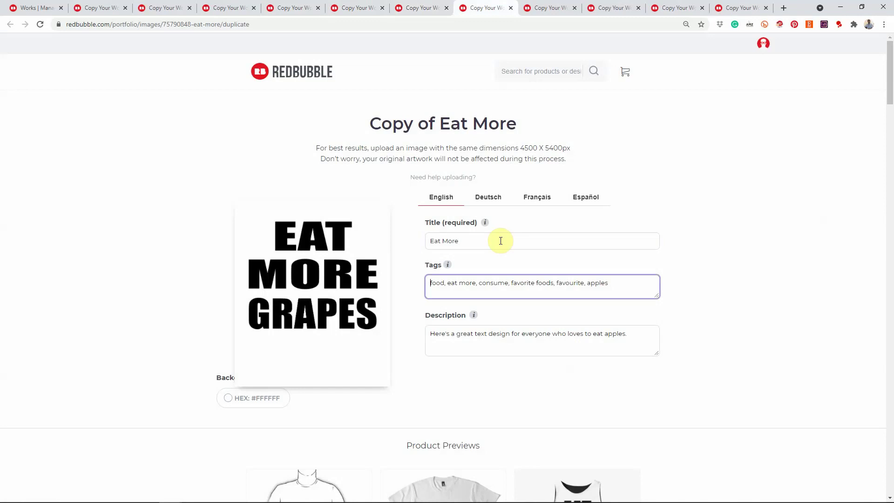
pyautogui.press('BackSpace')
pyautogui.press('BackSpace')
pyautogui.press('BackSpace')
pyautogui.press('BackSpace')
pyautogui.press('BackSpace')
pyautogui.press('BackSpace')
pyautogui.write('grapes')
# - Change the last tag to ice cream on the Eat More Ice Cream copy
pyautogui.hotkey('ctrl', 'Tab')
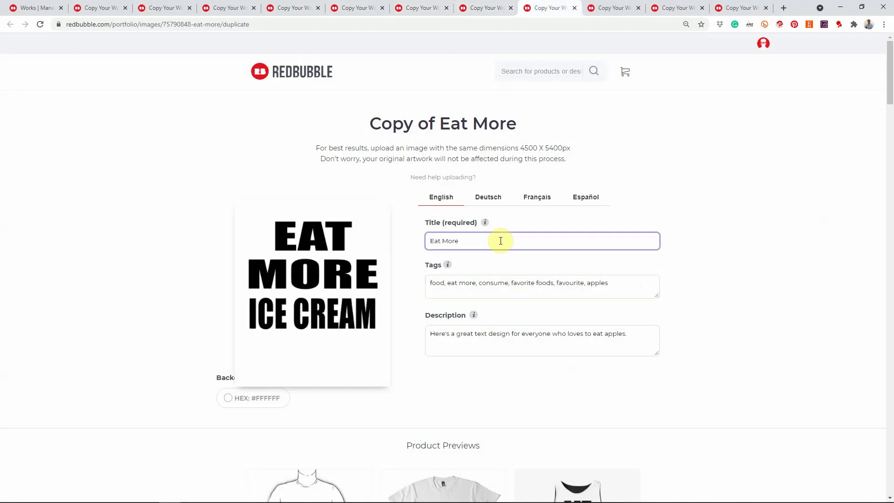
pyautogui.press('Tab')
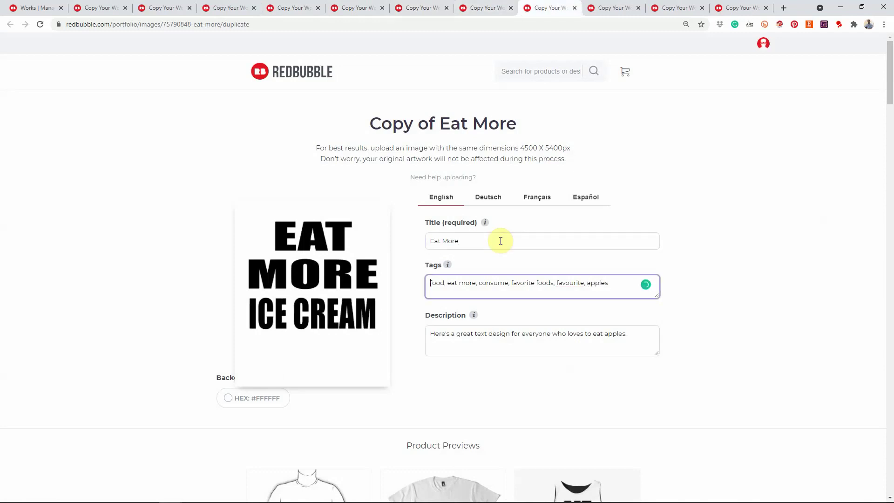
pyautogui.press('End')
pyautogui.press('BackSpace')
pyautogui.press('BackSpace')
pyautogui.press('BackSpace')
pyautogui.press('BackSpace')
pyautogui.write('ice cream')
# - Change the last tag to peaches on the Eat More Peaches copy
pyautogui.hotkey('ctrl', 'Tab')
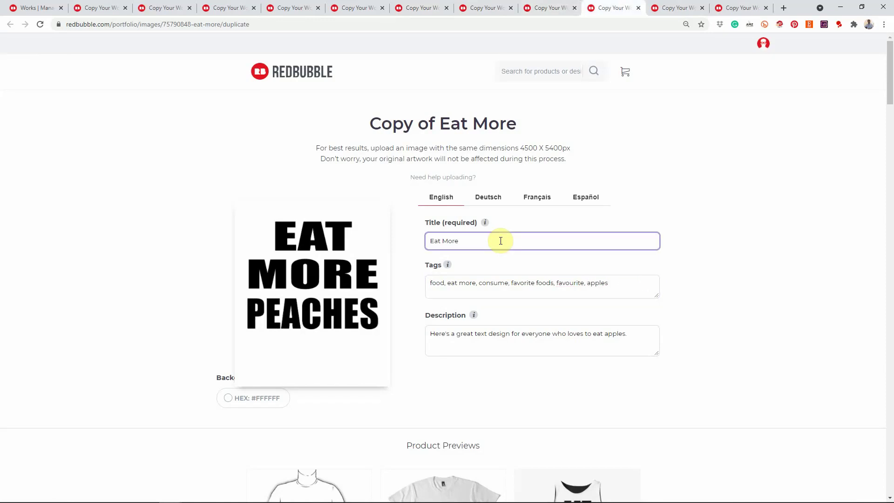
pyautogui.press('BackSpace')
pyautogui.press('BackSpace')
pyautogui.press('BackSpace')
pyautogui.press('BackSpace')
pyautogui.press('BackSpace')
pyautogui.press('BackSpace')
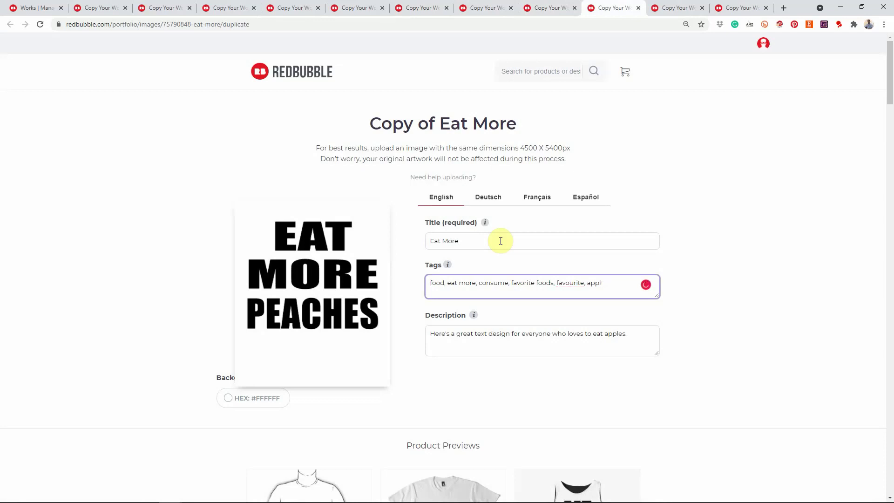
pyautogui.write('peaches')
# - Change the last tag to pears on the Eat More Pears copy
pyautogui.hotkey('ctrl', 'Tab')
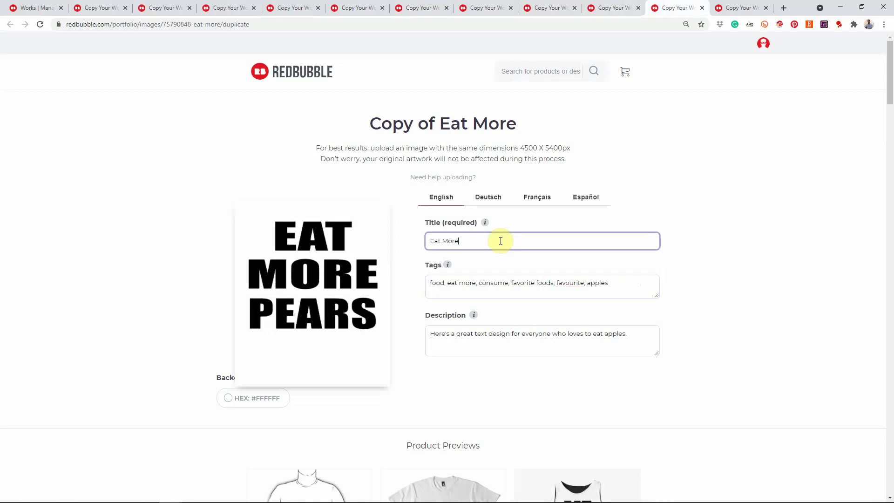
pyautogui.press('Tab')
pyautogui.press('BackSpace')
pyautogui.press('BackSpace')
pyautogui.press('BackSpace')
pyautogui.press('BackSpace')
pyautogui.press('BackSpace')
pyautogui.press('BackSpace')
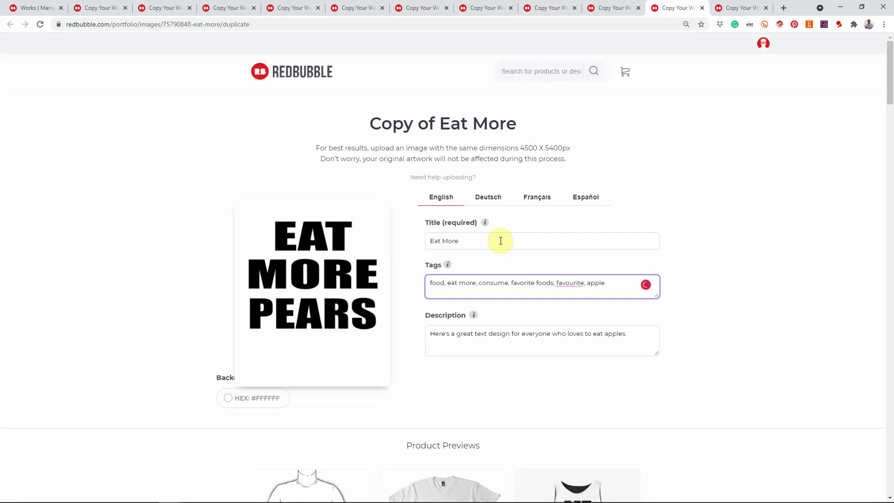
pyautogui.write('pears')
# - Change the last tag to pizza on the Eat More Pizza copy
pyautogui.hotkey('ctrl', 'Tab')
pyautogui.press('Tab')
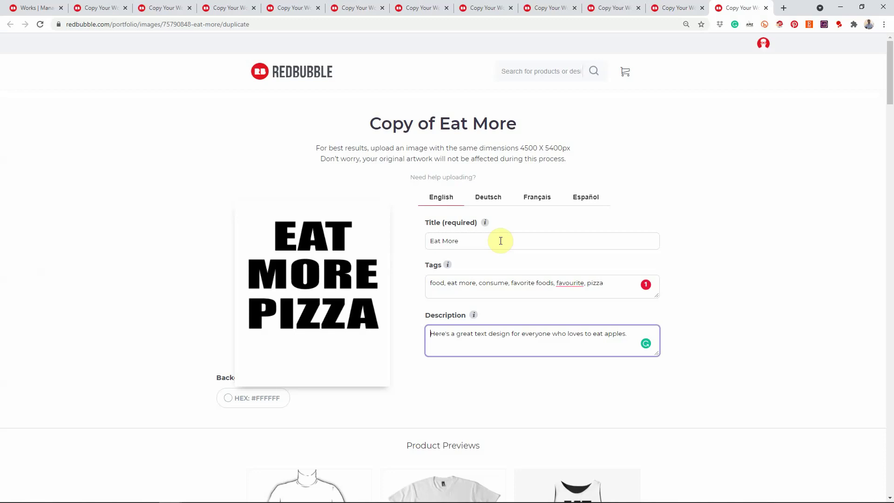
# - Change the food named at the end of the description to tacos on the Eat More Tacos copy
pyautogui.hotkey('ctrl', 'Tab')
pyautogui.hotkey('ctrl', 'Tab')
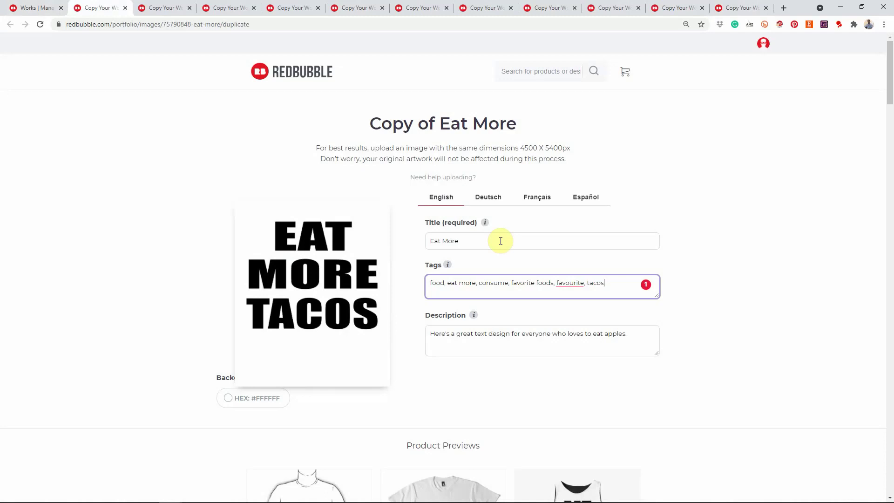
pyautogui.press('Tab')
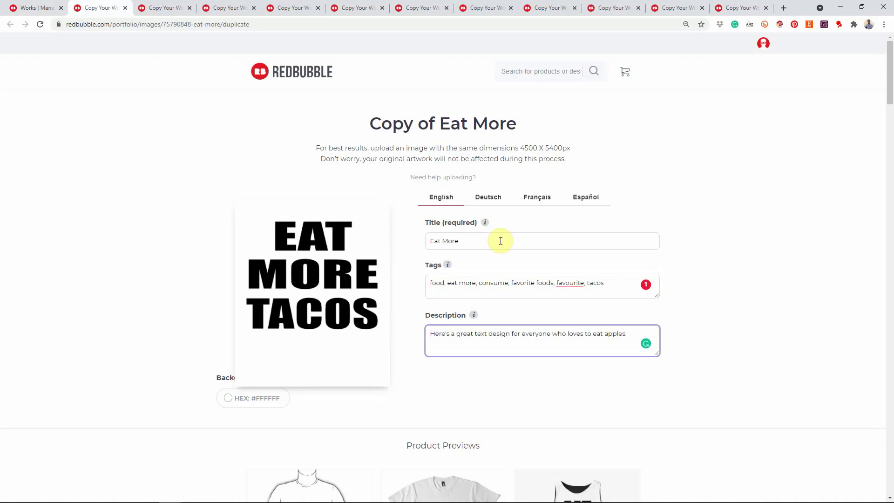
pyautogui.press('BackSpace')
pyautogui.press('BackSpace')
pyautogui.press('BackSpace')
pyautogui.press('BackSpace')
pyautogui.write('tacos')
# - Change the food named at the end of the description to bagels on the Eat More Bagels copy
pyautogui.hotkey('ctrl', 'Tab')
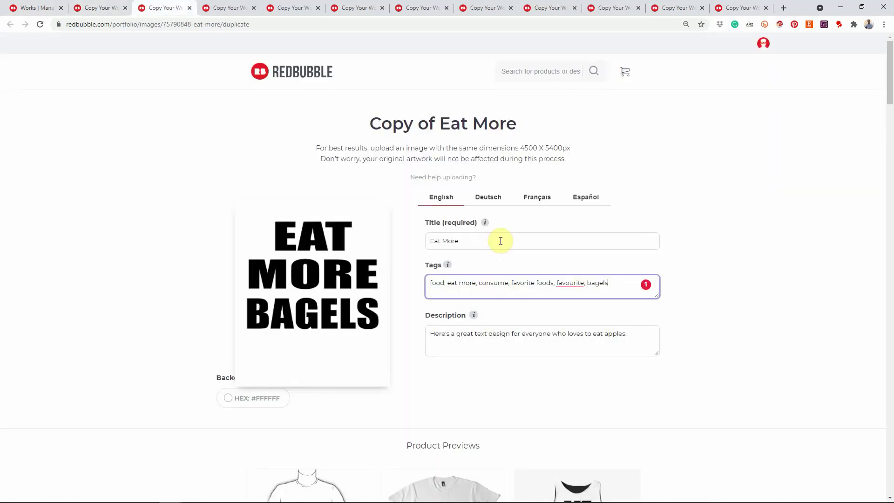
pyautogui.press('Tab')
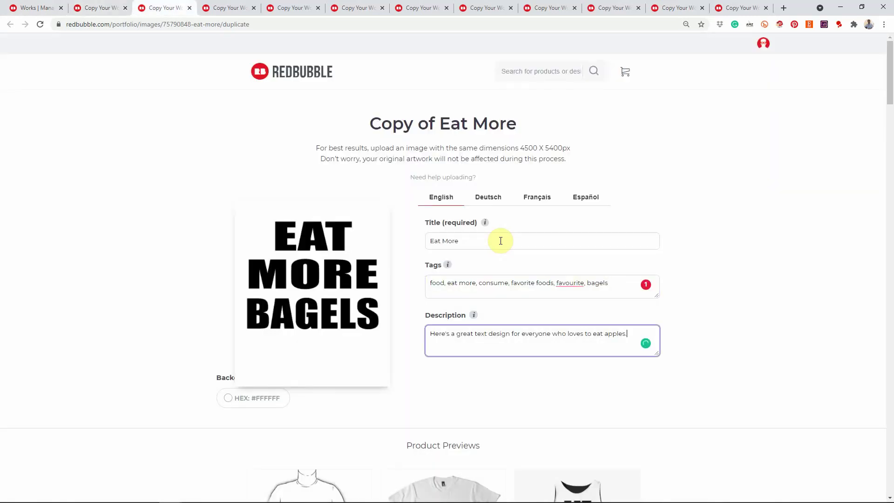
pyautogui.press('BackSpace')
pyautogui.press('BackSpace')
pyautogui.press('BackSpace')
pyautogui.press('BackSpace')
pyautogui.write('bagels')
# - Change the food named at the end of the description to BBQ Ribs on the Eat More BBQ Ribs copy
pyautogui.hotkey('ctrl', 'Tab')
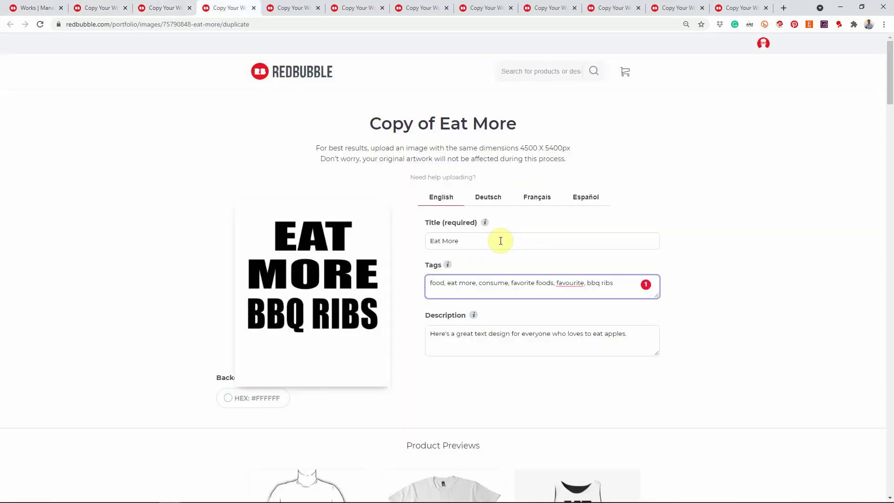
pyautogui.press('Tab')
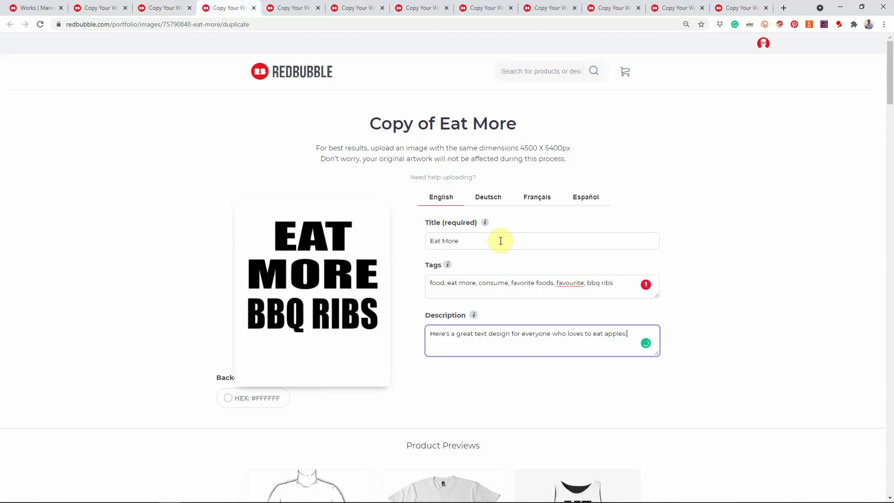
pyautogui.press('BackSpace')
pyautogui.press('BackSpace')
pyautogui.press('BackSpace')
pyautogui.press('BackSpace')
pyautogui.write('BBQ Rib')
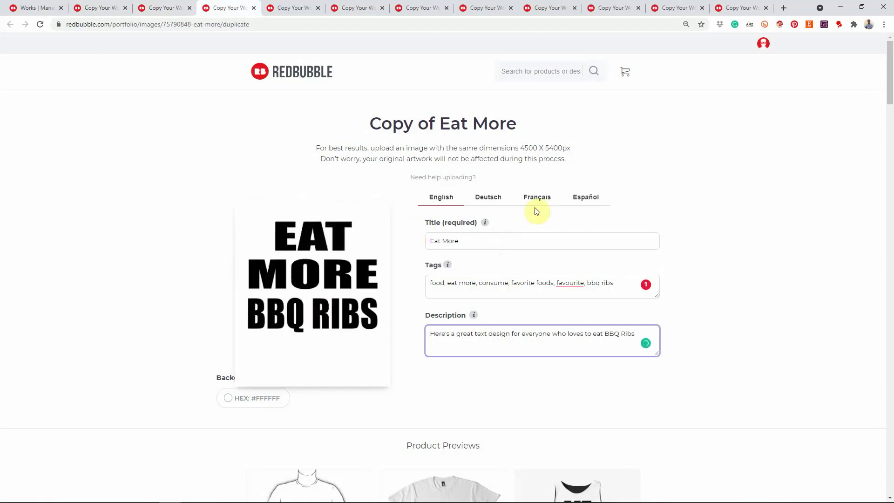
# - Confirm the right to sell products containing the artwork on the Eat More BBQ Ribs copy
pyautogui.scroll(-20, 536, 211)
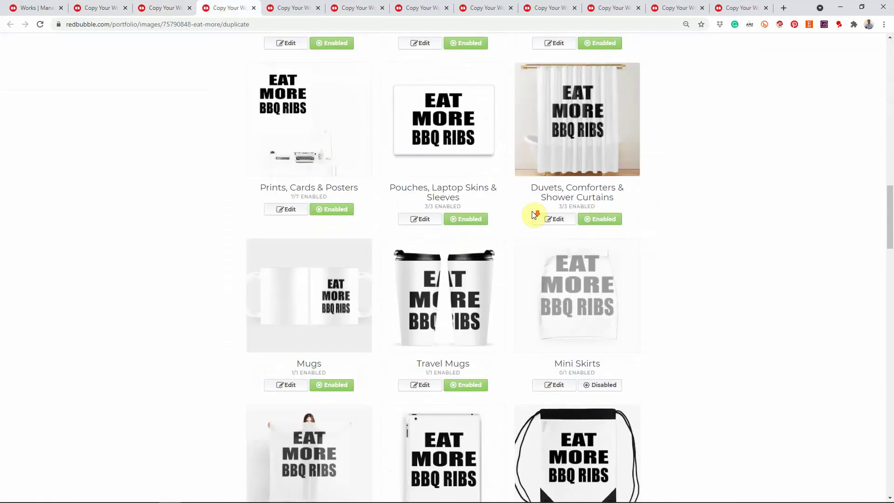
pyautogui.scroll(-19, 534, 215)
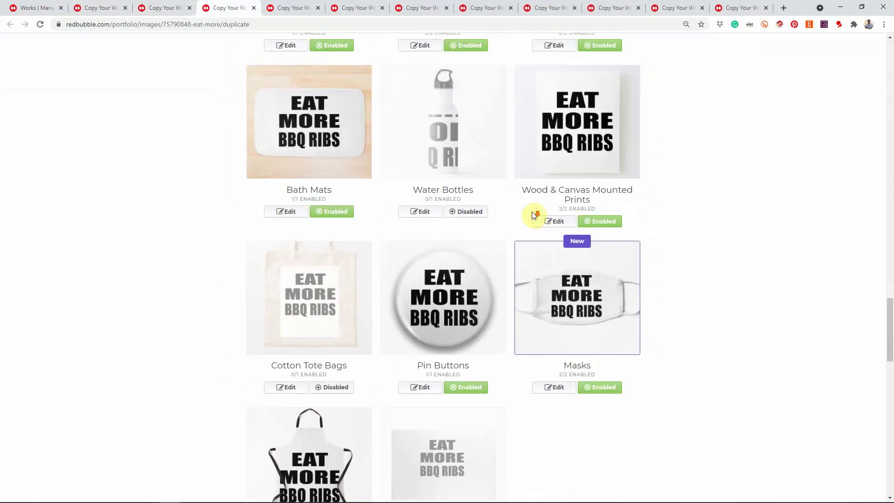
pyautogui.scroll(-20, 534, 215)
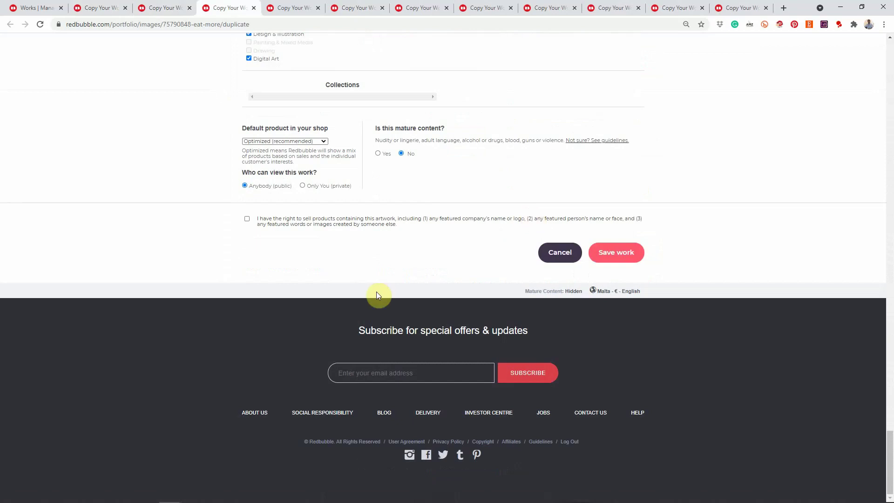
pyautogui.click(247, 219)
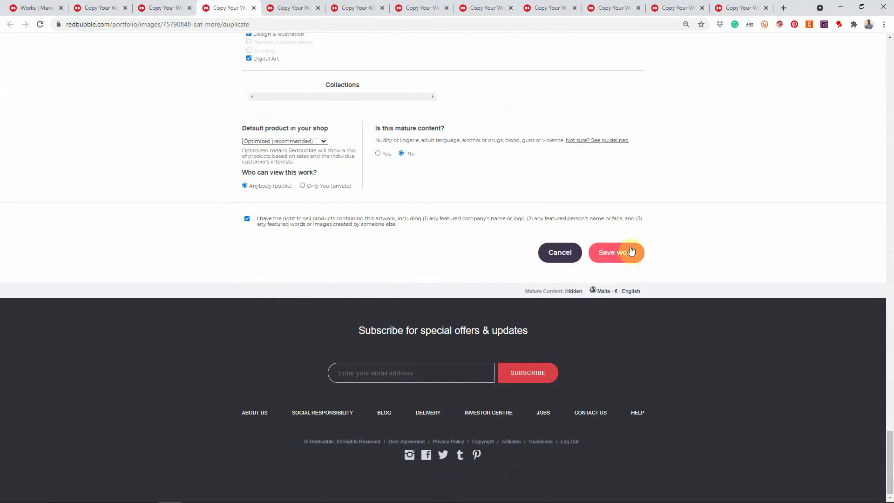
# - Change the food named at the end of the description to cake on the Eat More Cake copy
pyautogui.click(291, 9)
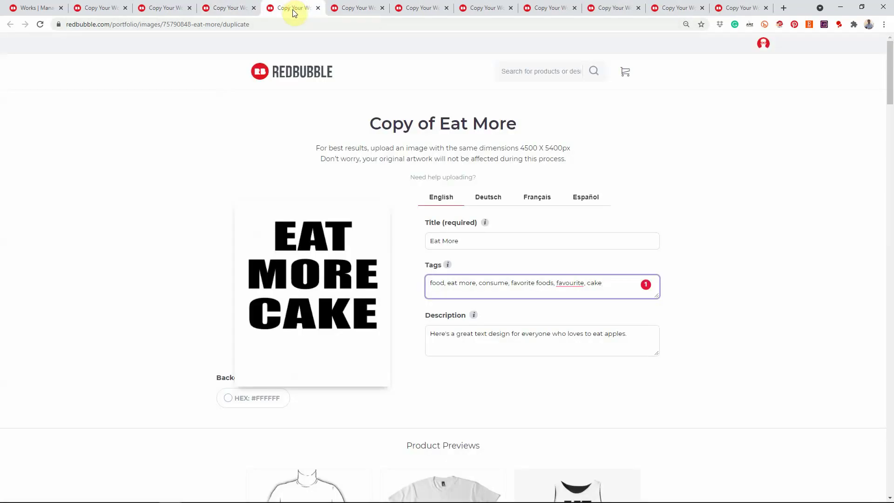
pyautogui.press('Tab')
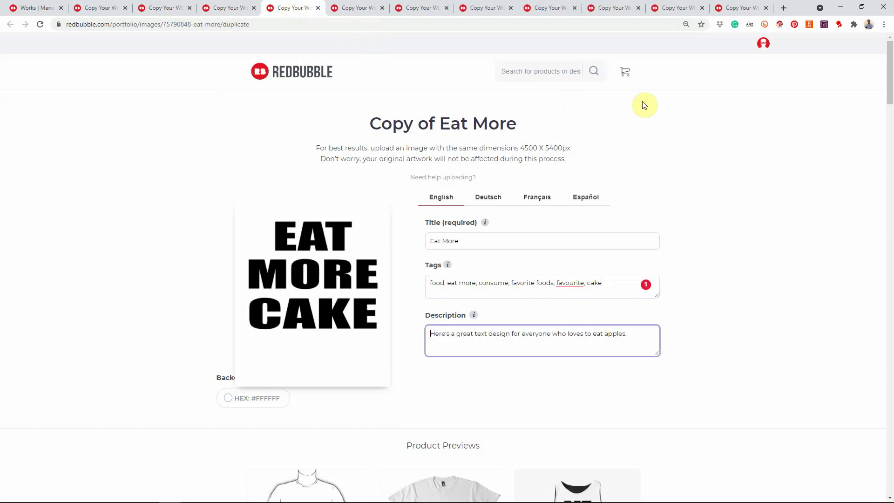
pyautogui.press('BackSpace')
pyautogui.press('BackSpace')
pyautogui.press('BackSpace')
pyautogui.press('BackSpace')
pyautogui.press('BackSpace')
pyautogui.press('BackSpace')
pyautogui.press('BackSpace')
pyautogui.write('cake')
# - Change the food named at the end of the description to fish on the Eat More Fish copy
pyautogui.hotkey('ctrl', 'Tab')
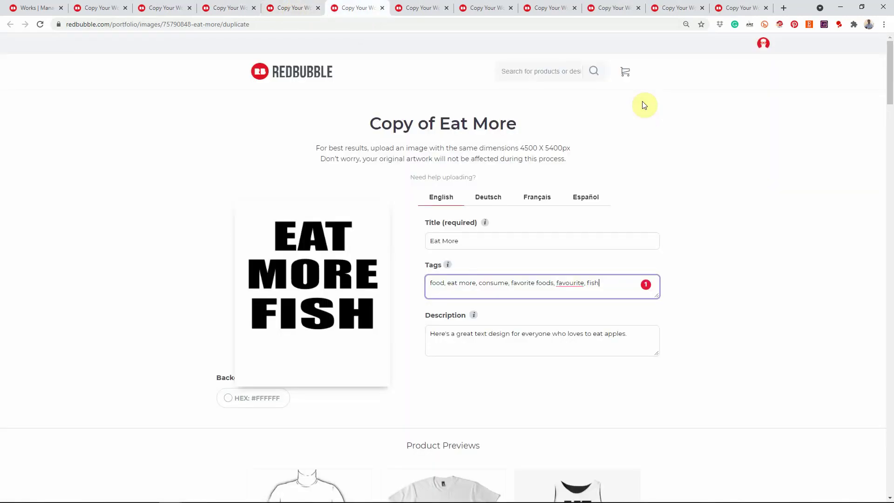
pyautogui.press('BackSpace')
pyautogui.press('BackSpace')
pyautogui.press('BackSpace')
pyautogui.press('BackSpace')
pyautogui.press('BackSpace')
pyautogui.press('BackSpace')
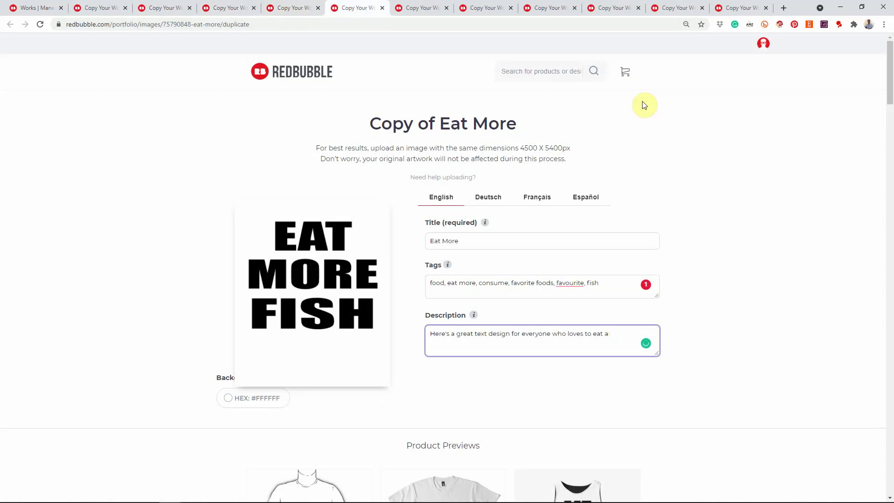
pyautogui.write('fish')
# - Update the descriptions on the Eat More Fries, Grapes and Ice Cream copies so each names the food in its design
pyautogui.hotkey('ctrl', 'Tab')
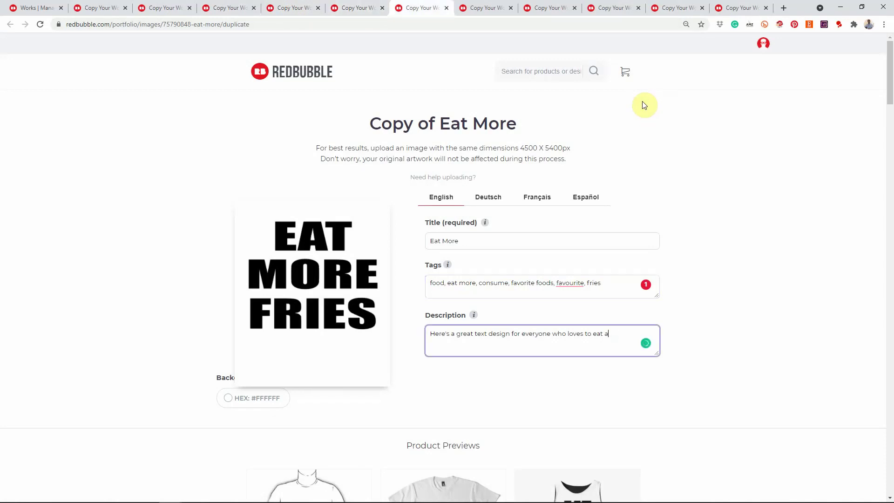
pyautogui.hotkey('ctrl', 'Tab')
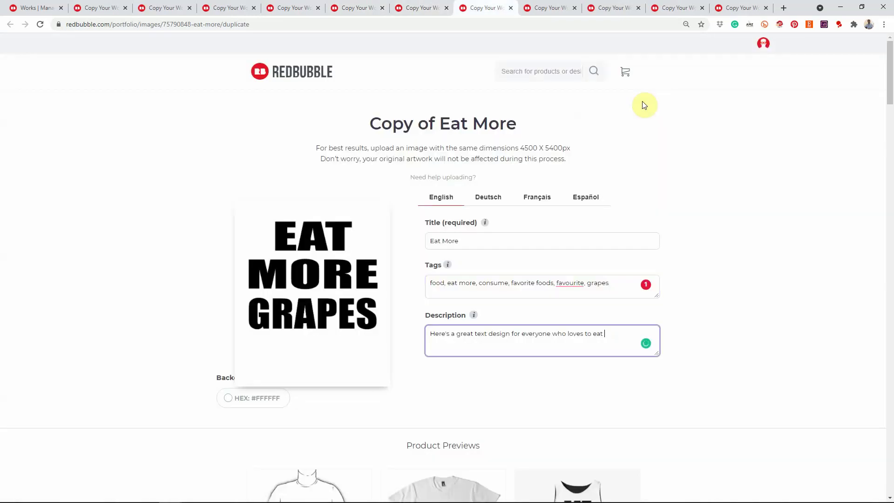
pyautogui.hotkey('ctrl', 'Tab')
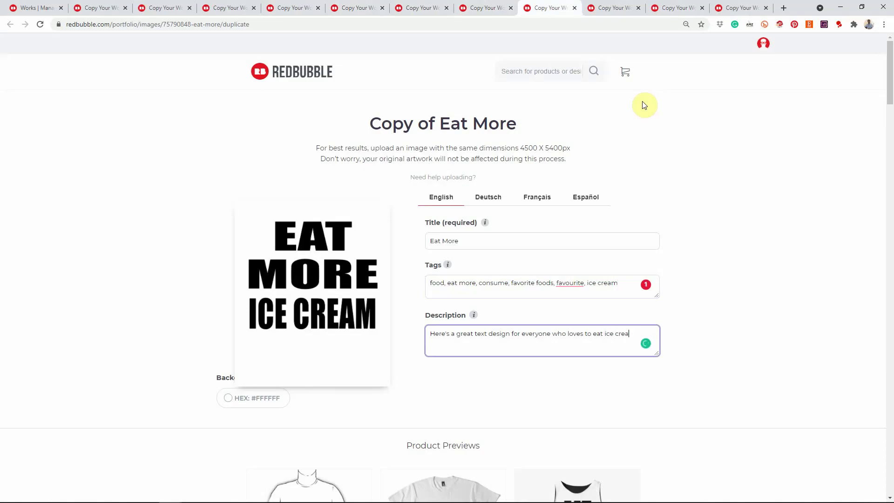
# - Change the food named at the end of the description to peaches on the Eat More Peaches copy
pyautogui.hotkey('ctrl', 'Tab')
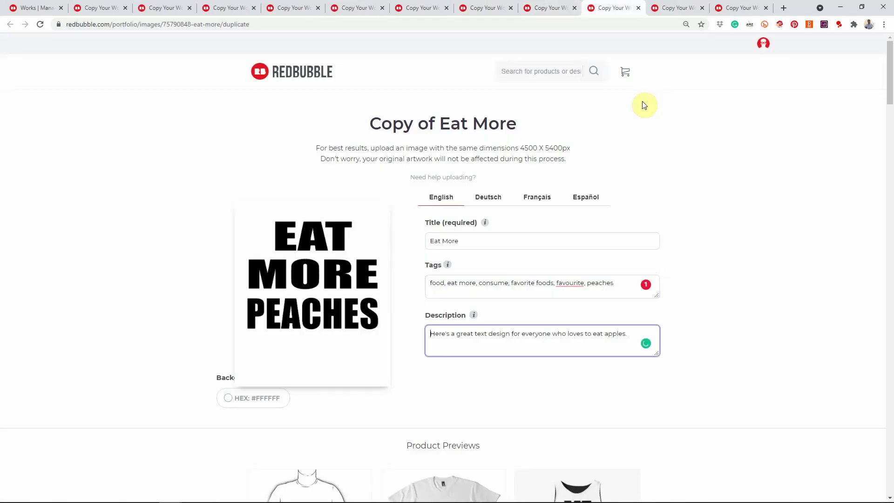
pyautogui.press('BackSpace')
pyautogui.press('BackSpace')
pyautogui.press('BackSpace')
pyautogui.press('BackSpace')
pyautogui.press('BackSpace')
pyautogui.press('BackSpace')
pyautogui.write('peaches')
# - Change the food named at the end of the description to pears on the Eat More Pears copy
pyautogui.hotkey('ctrl', 'Tab')
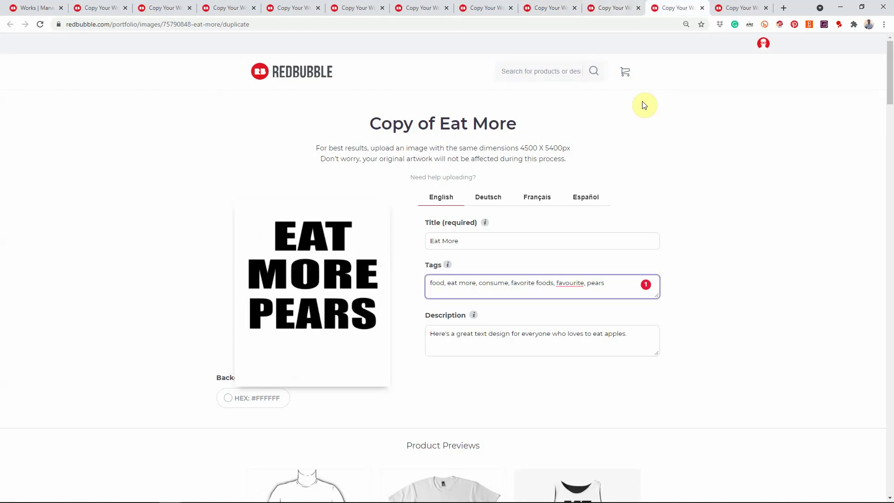
pyautogui.press('Tab')
pyautogui.press('BackSpace')
pyautogui.press('BackSpace')
pyautogui.press('BackSpace')
pyautogui.press('BackSpace')
pyautogui.press('BackSpace')
pyautogui.press('BackSpace')
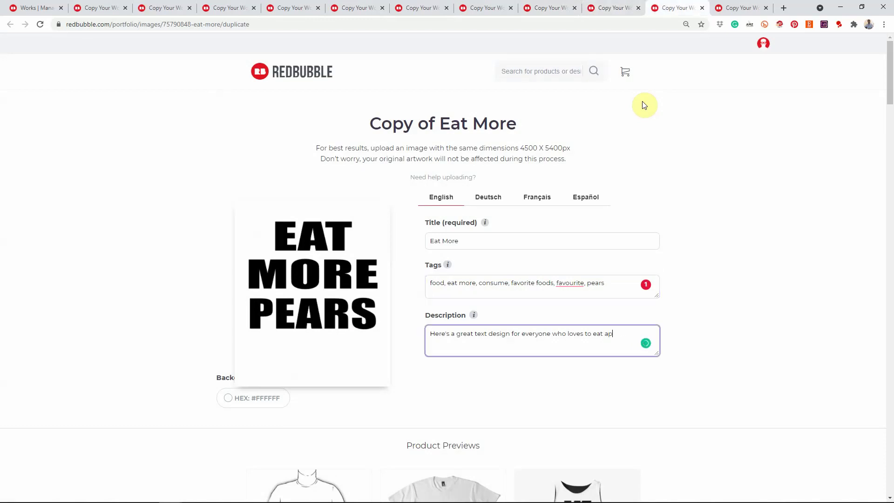
pyautogui.write('pears.')
# - Change the food named at the end of the description to pizza on the Eat More Pizza copy
pyautogui.hotkey('ctrl', 'Tab')
pyautogui.scroll(-8, 644, 105)
pyautogui.scroll(6, 644, 105)
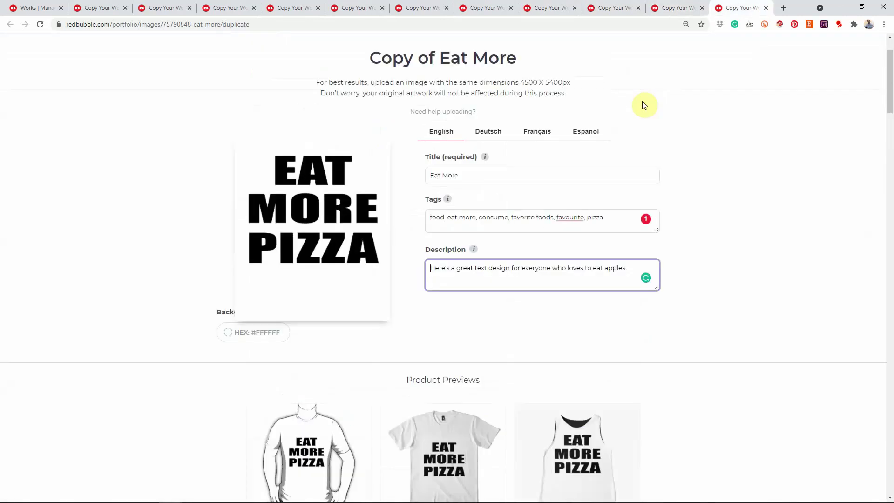
pyautogui.press('BackSpace')
pyautogui.press('BackSpace')
pyautogui.press('BackSpace')
pyautogui.press('BackSpace')
pyautogui.press('BackSpace')
pyautogui.press('BackSpace')
pyautogui.write('pizza')
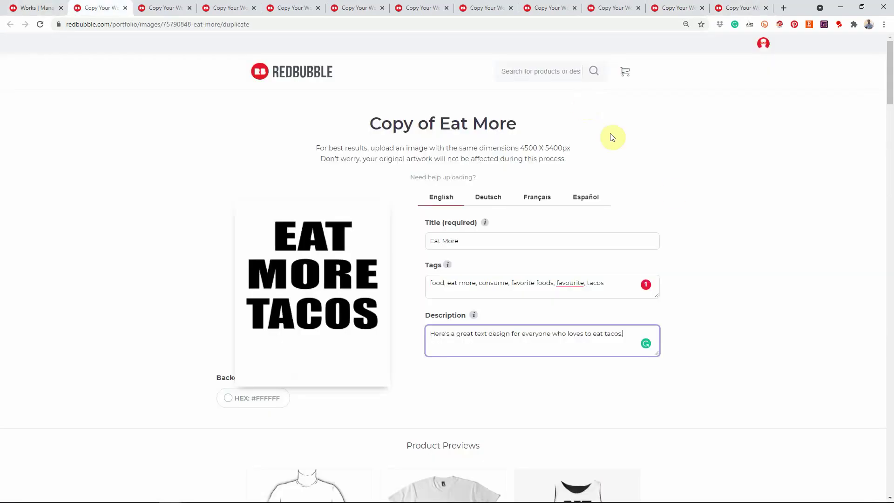
# - Confirm the right to sell the artwork on the Eat More Tacos copy and save the work
pyautogui.scroll(-20, 684, 189)
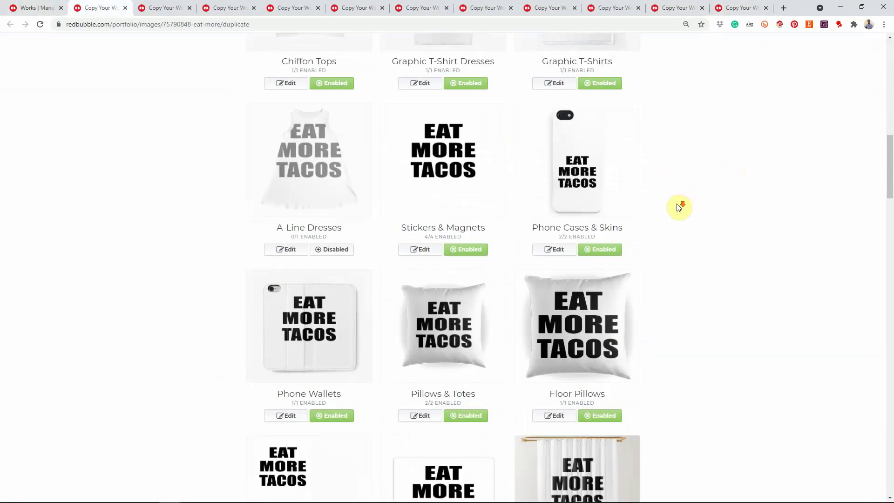
pyautogui.scroll(-20, 678, 208)
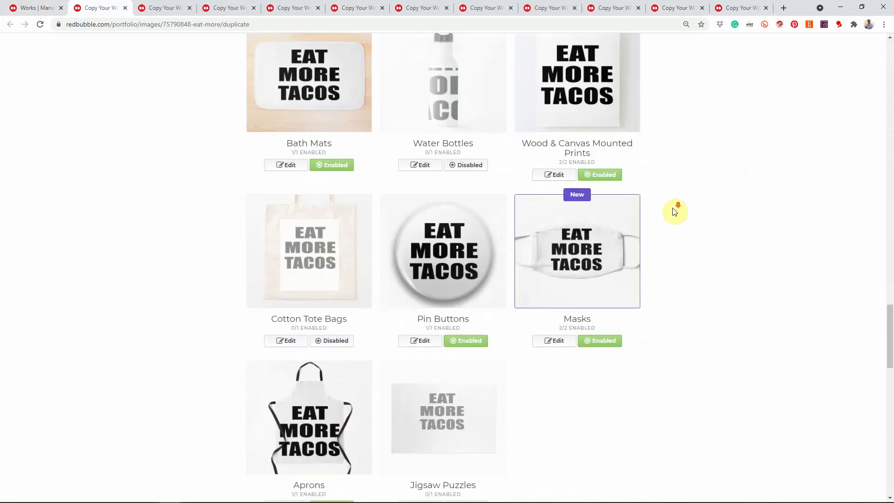
pyautogui.scroll(-13, 674, 211)
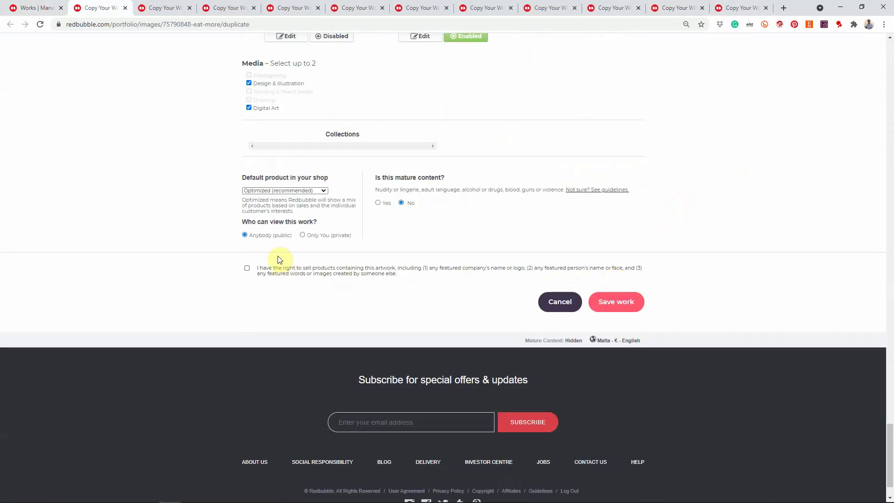
pyautogui.click(249, 270)
pyautogui.click(608, 301)
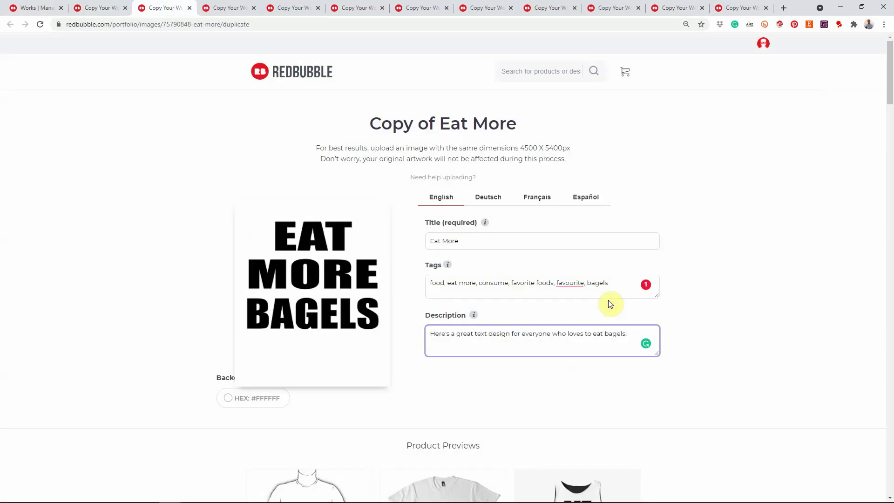
# - Confirm the right to sell the artwork on the Eat More Bagels copy and save the work
pyautogui.scroll(-20, 608, 300)
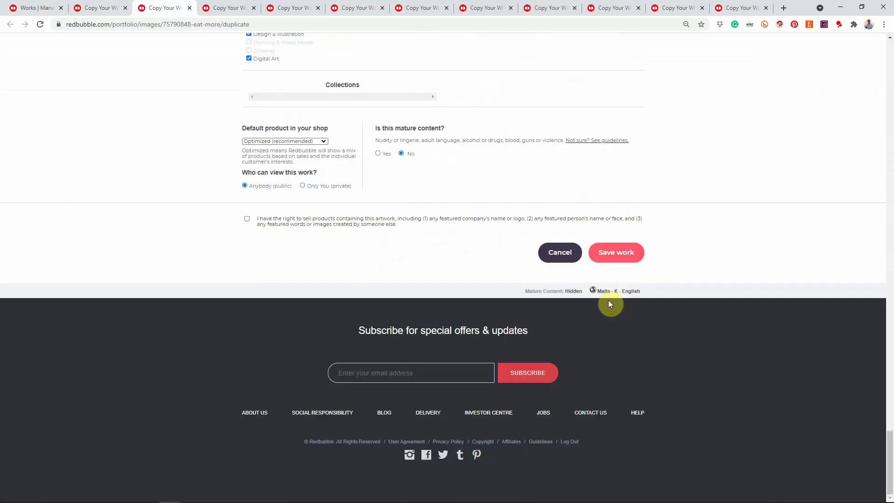